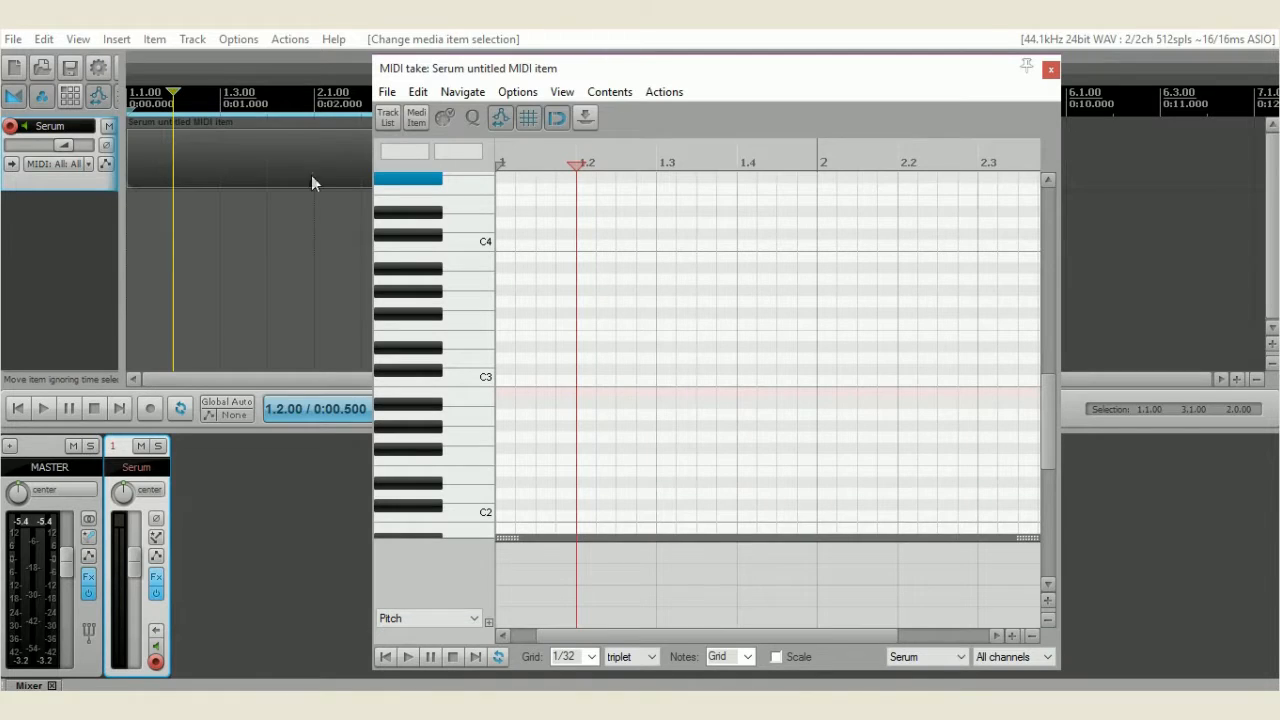
Audition a few piano keys and draw a 16-note melody starting on B5 across the first bar
left_click(441, 284)
scroll(441, 283, "up", 2)
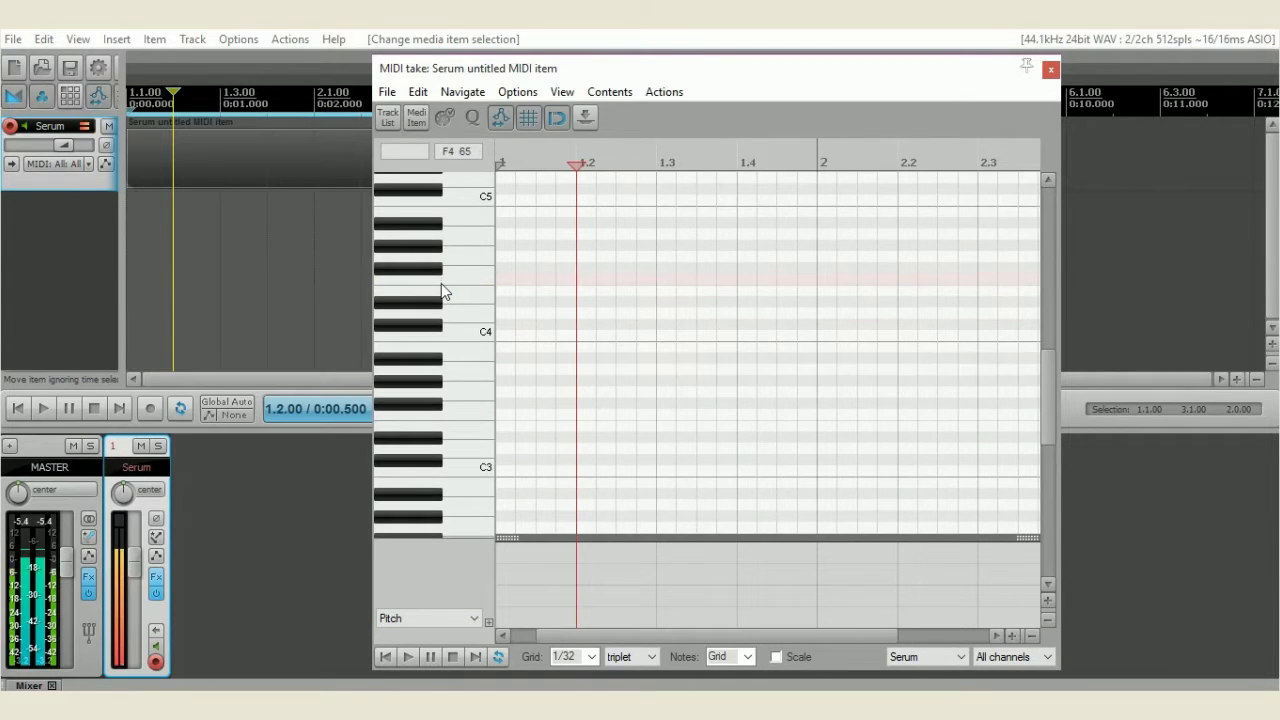
scroll(441, 283, "up", 4)
left_click(441, 283)
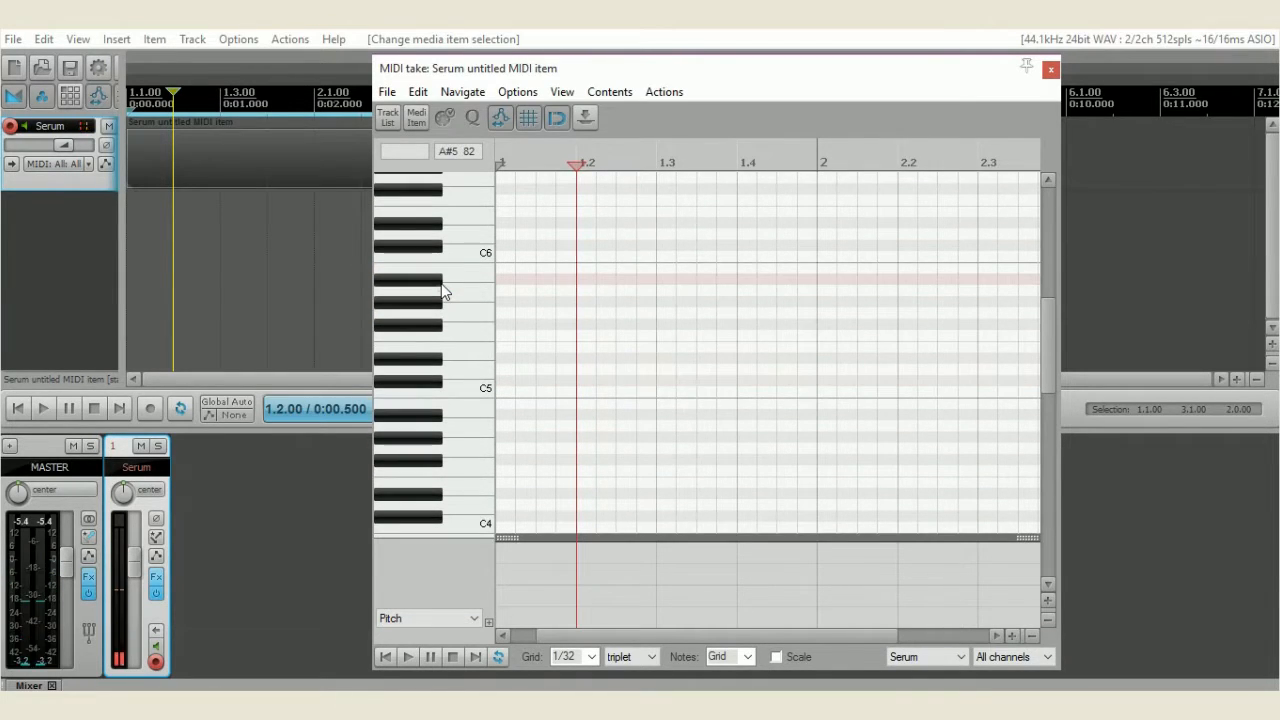
left_click(503, 266)
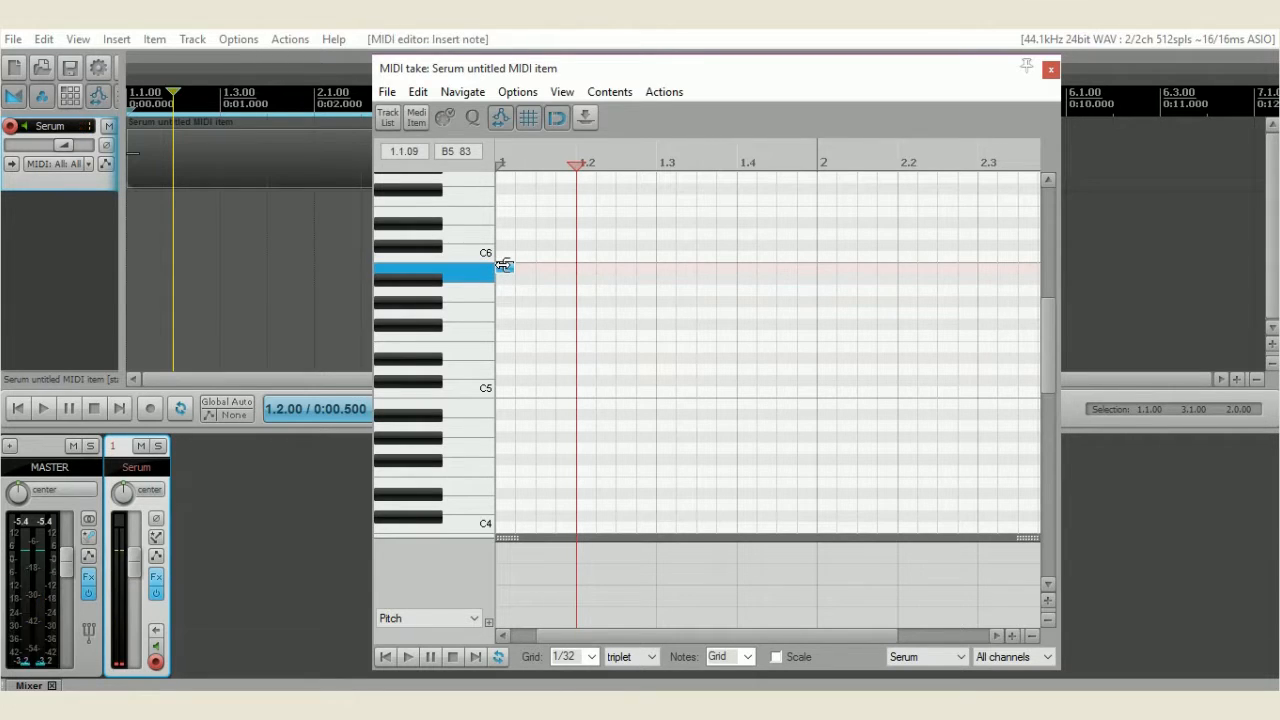
left_click_drag(521, 276, 669, 292)
left_click_drag(669, 292, 687, 236)
left_click_drag(687, 234, 814, 332)
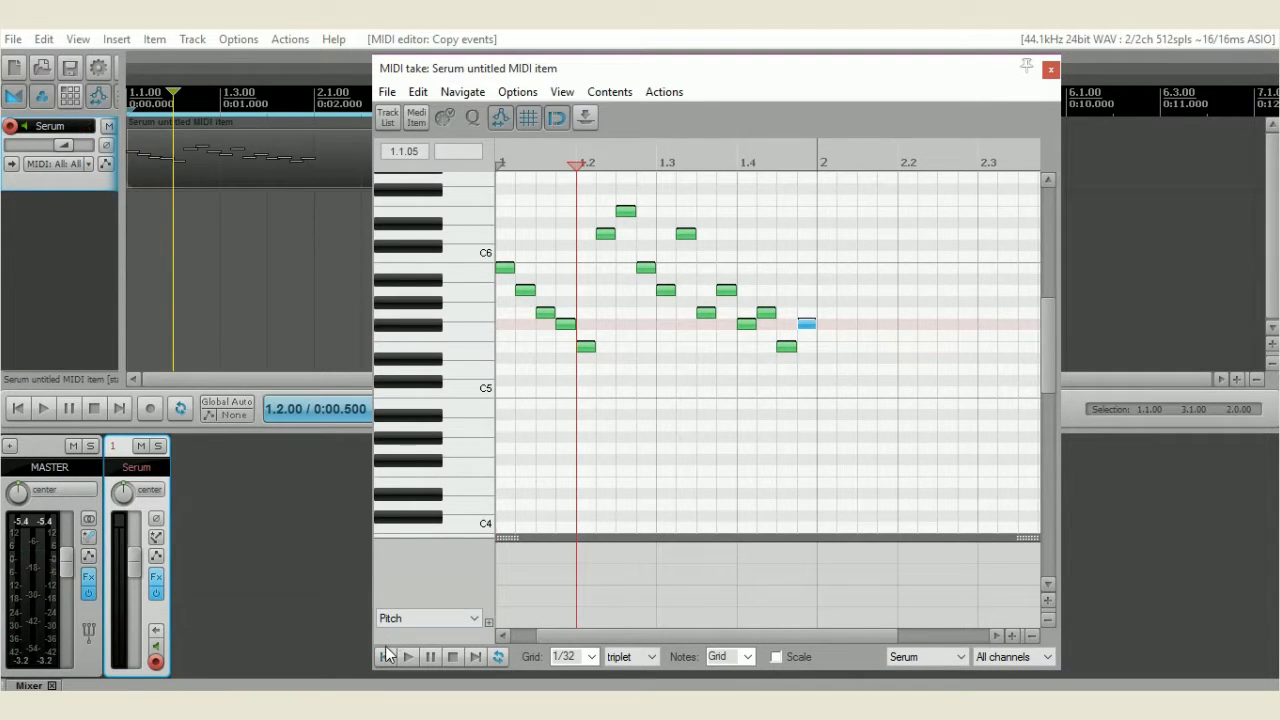
Play the drawn melody back from the start and stop playback
left_click(387, 655)
key("space")
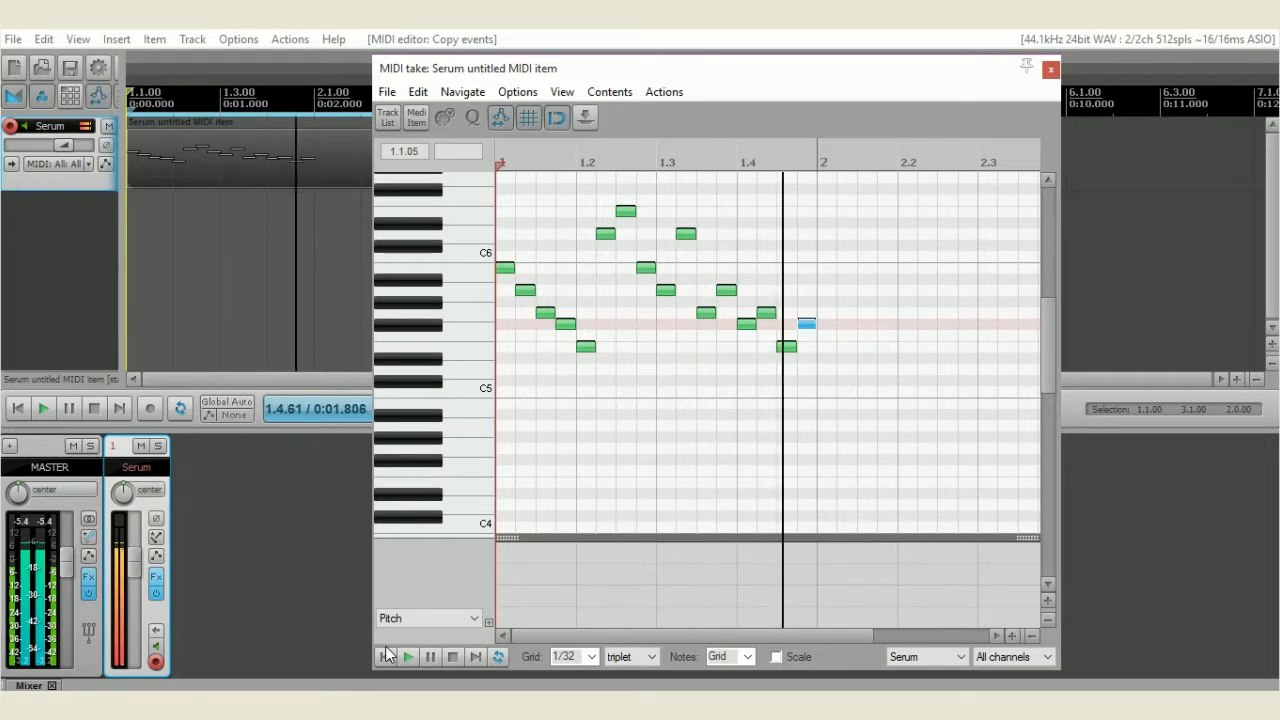
key("space")
Copy all the melody notes and paste them at the start of bar 2
key("ctrl+a")
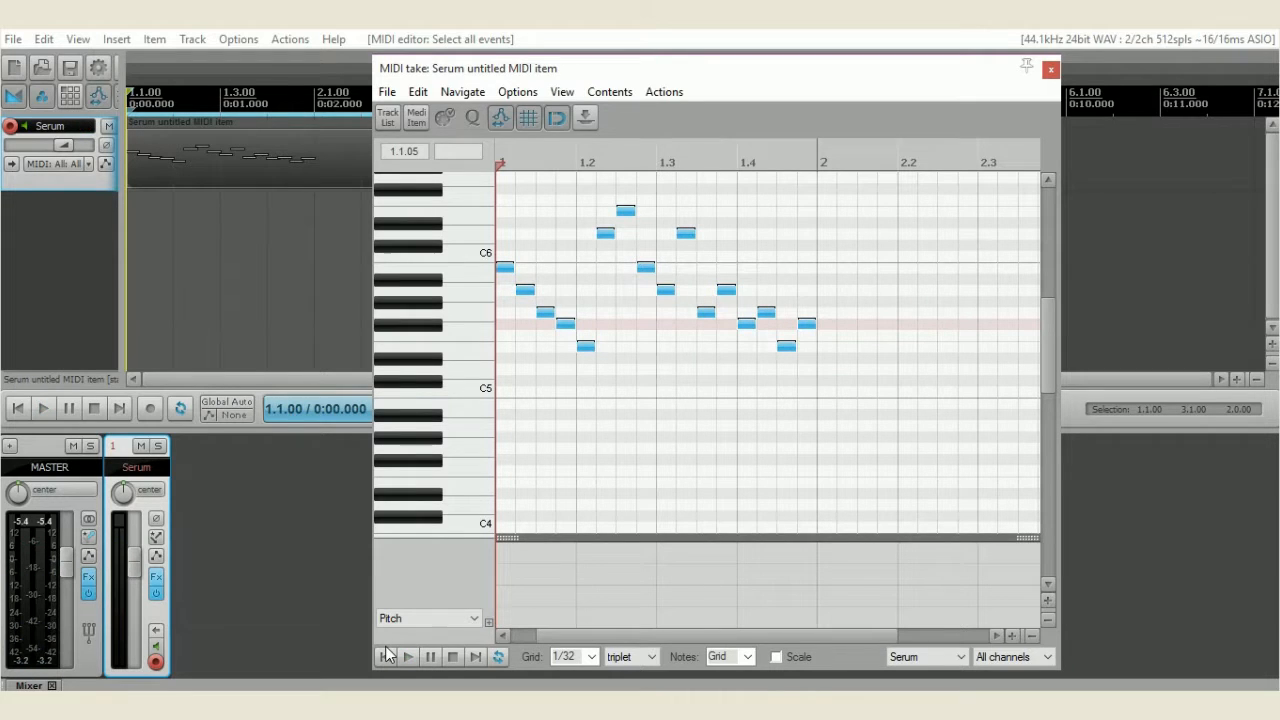
left_click(818, 468)
key("ctrl+v")
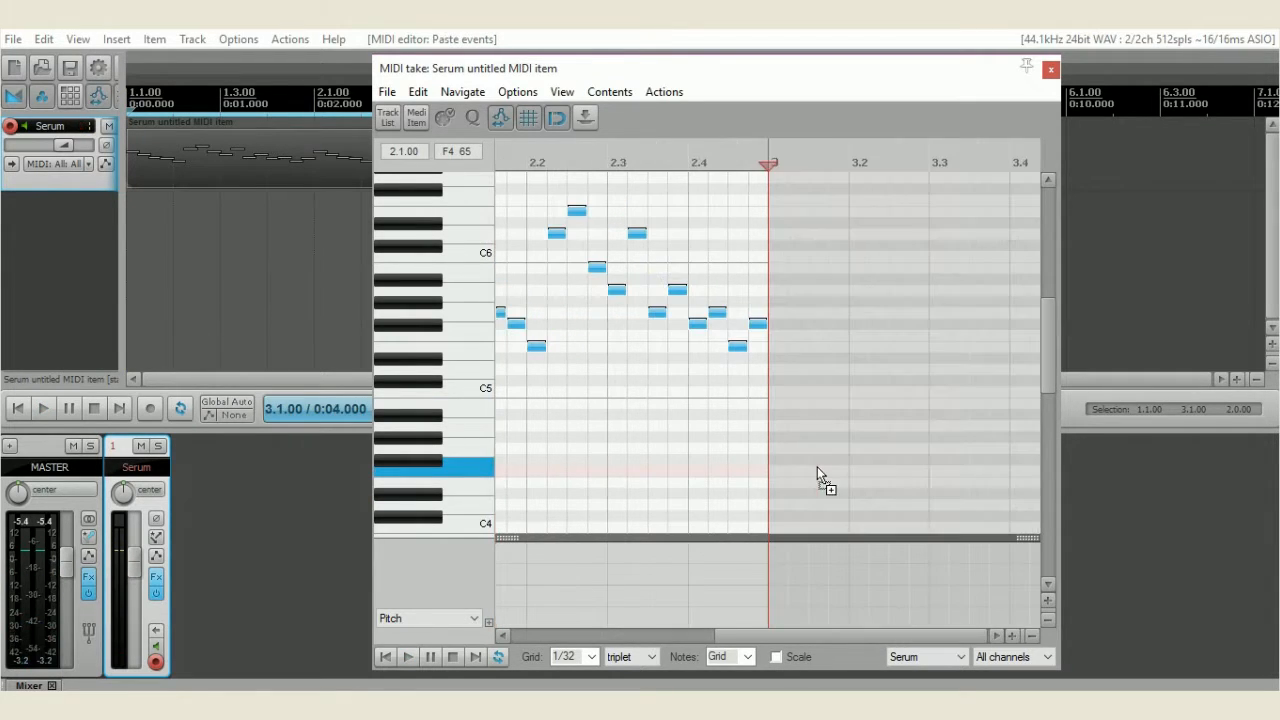
Play the MIDI item from its start and close the MIDI editor while it keeps playing
left_click(386, 656)
key("space")
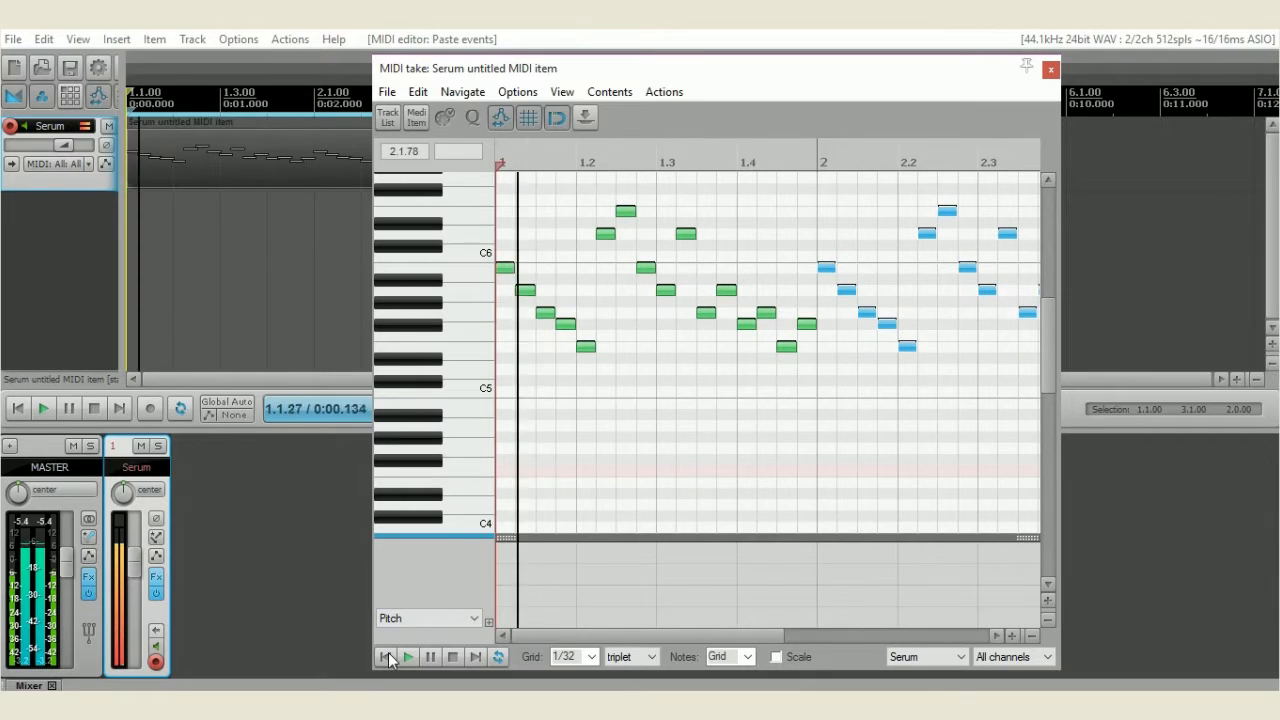
left_click(1051, 69)
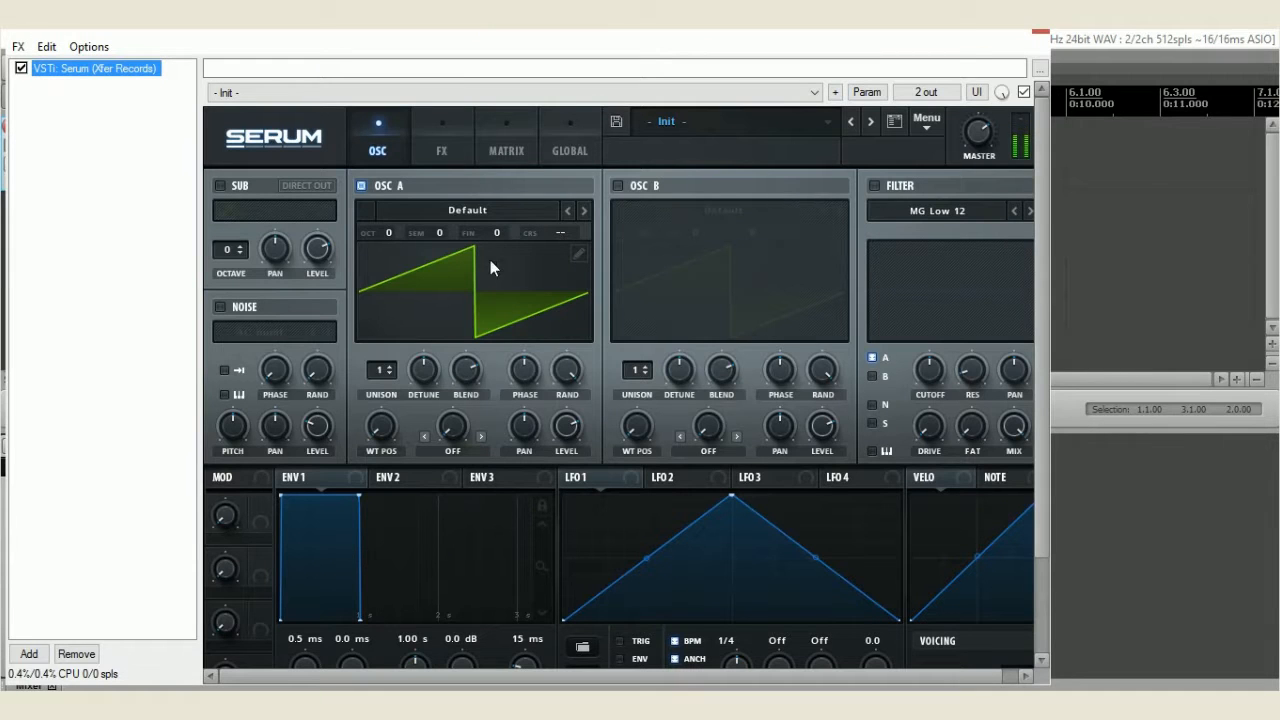
Redraw Oscillator A's wavetable as a square wave, flat maximum in the first half and flat minimum in the second
left_click(577, 254)
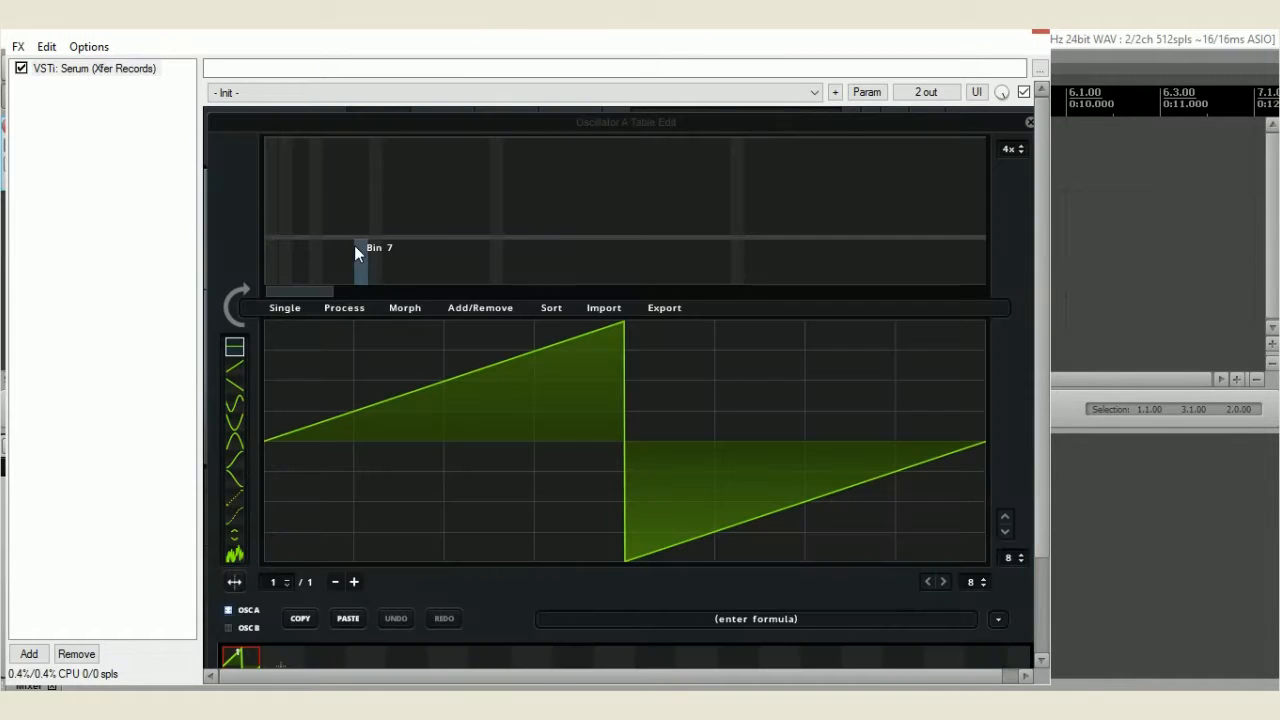
mouse_move(308, 325)
left_mouse_down()
mouse_move(548, 331)
mouse_move(596, 390)
left_mouse_up()
mouse_move(667, 543)
left_mouse_down()
mouse_move(667, 555)
mouse_move(763, 558)
left_mouse_up()
left_click_drag(841, 558, 992, 558)
left_click(1030, 121)
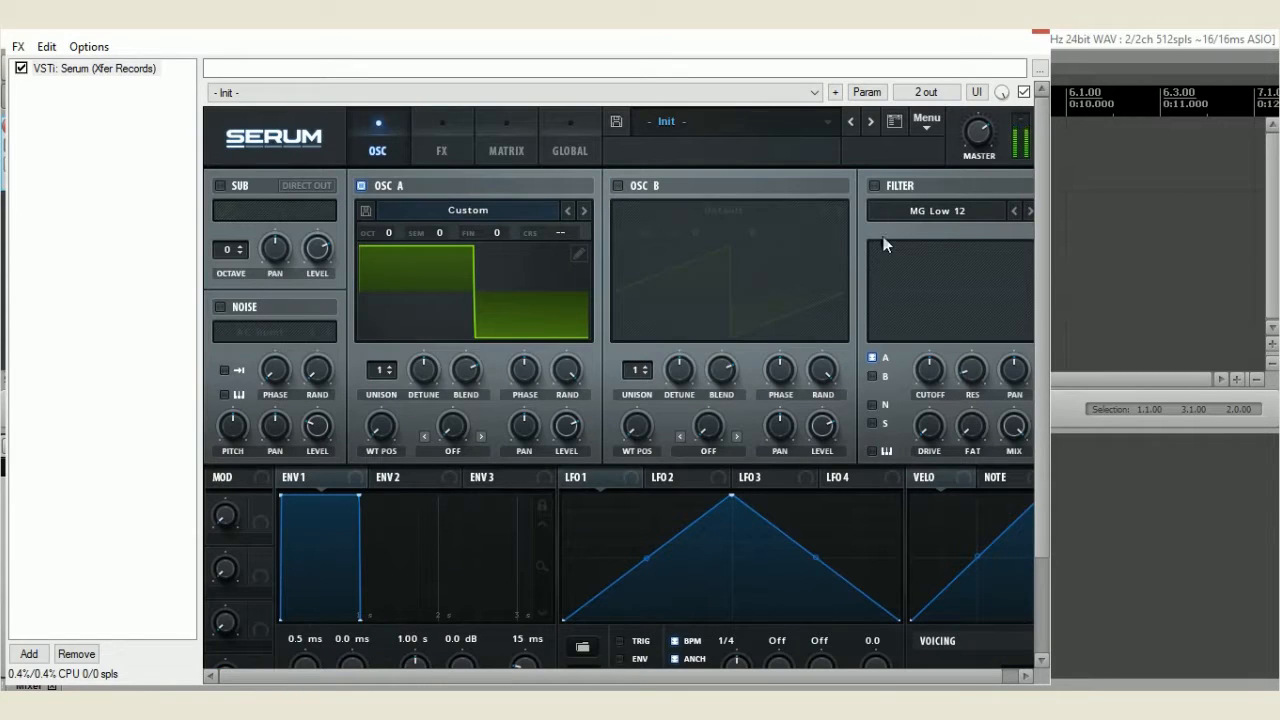
Enable the filter on Oscillator A and set its type to Ring Mod
left_click_drag(745, 680, 761, 680)
left_click(858, 186)
mouse_move(914, 376)
left_mouse_down()
mouse_move(922, 316)
mouse_move(914, 371)
left_mouse_up()
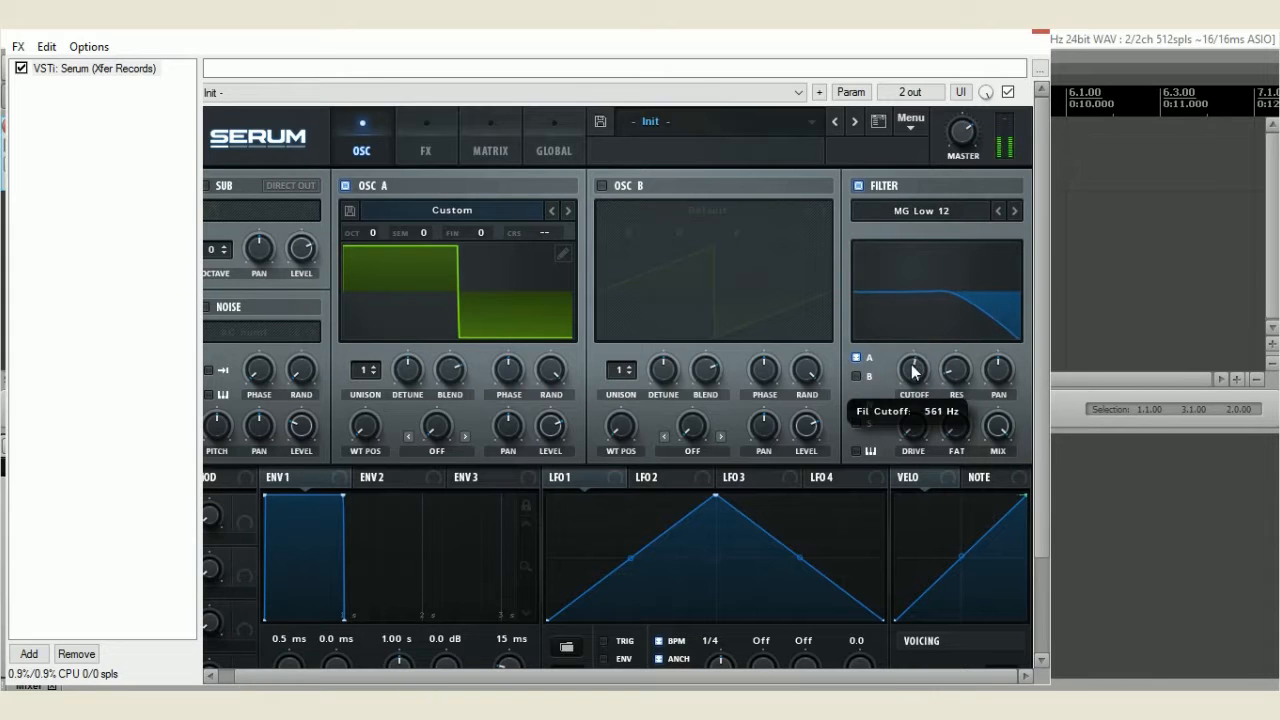
left_click(940, 210)
mouse_move(942, 297)
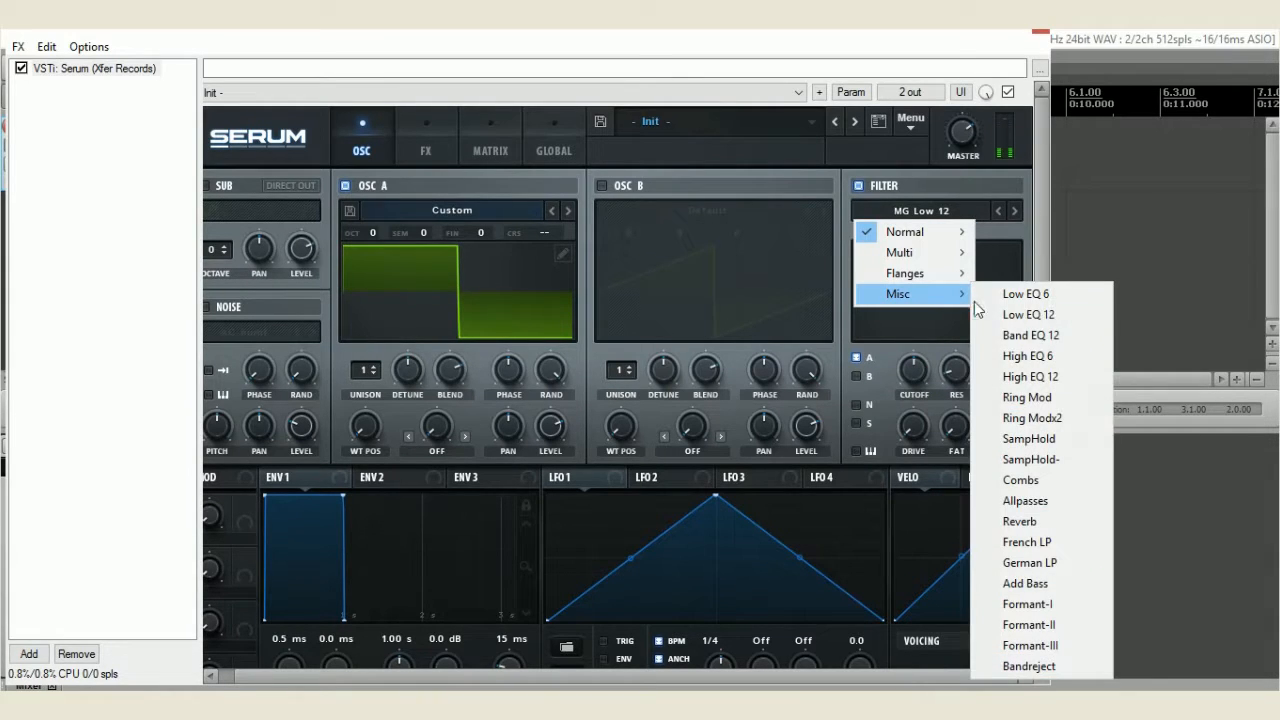
left_click(1019, 398)
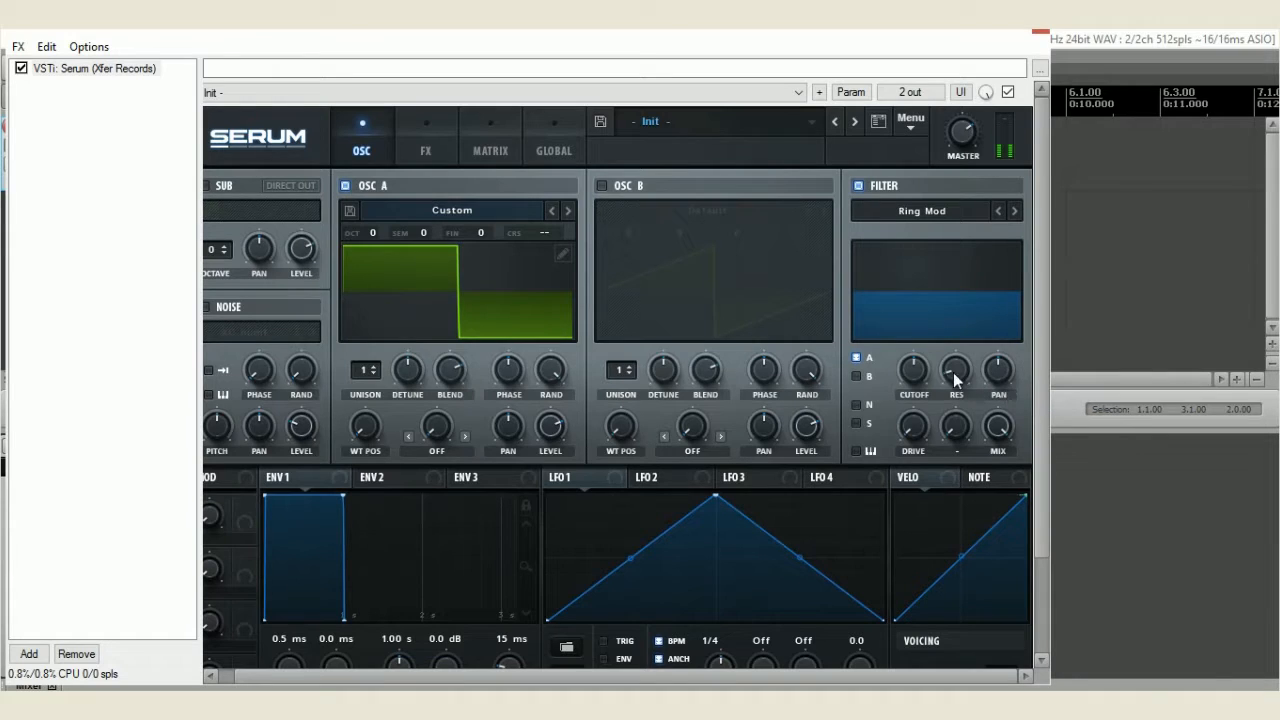
Modulate the filter cutoff with NoteOn Rand1 and the filter pan with LFO 1 set to a one-bar rate
mouse_move(913, 371)
left_mouse_down()
mouse_move(921, 280)
mouse_move(912, 366)
left_mouse_up()
right_click(912, 365)
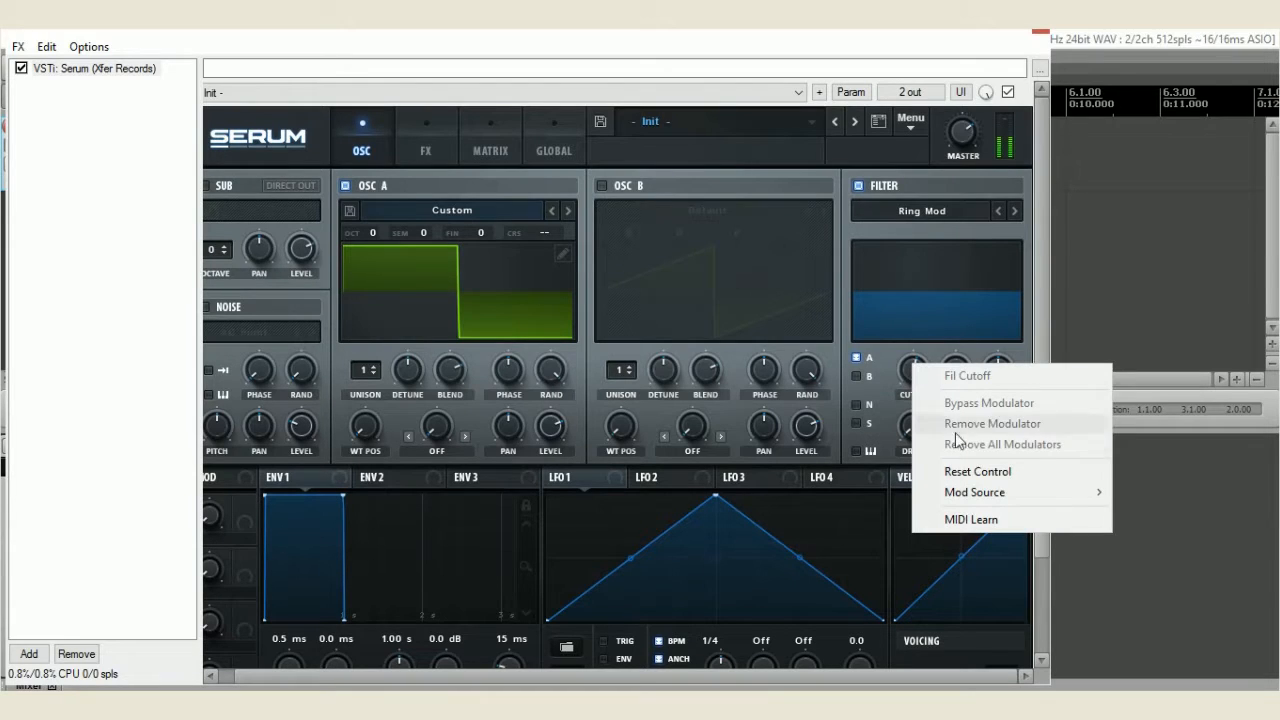
mouse_move(969, 486)
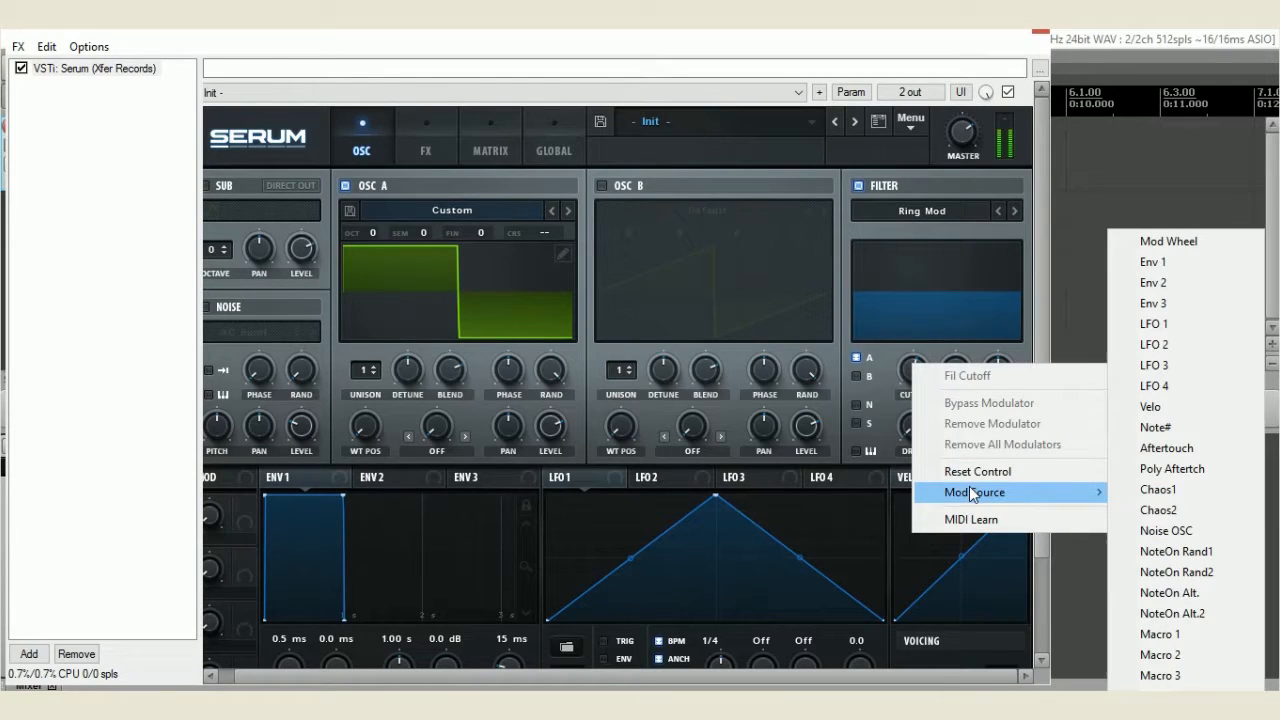
left_click(1185, 546)
mouse_move(911, 376)
left_mouse_down()
mouse_move(890, 455)
mouse_move(918, 367)
left_mouse_up()
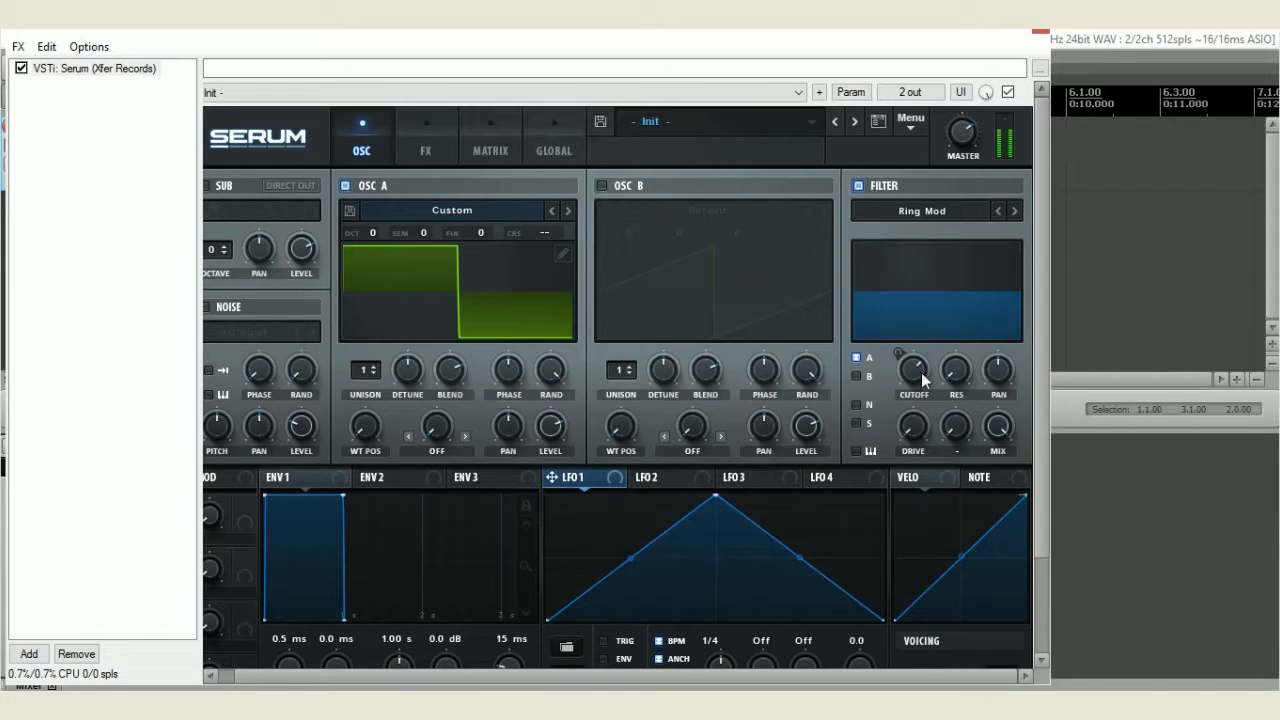
left_click_drag(995, 378, 997, 370)
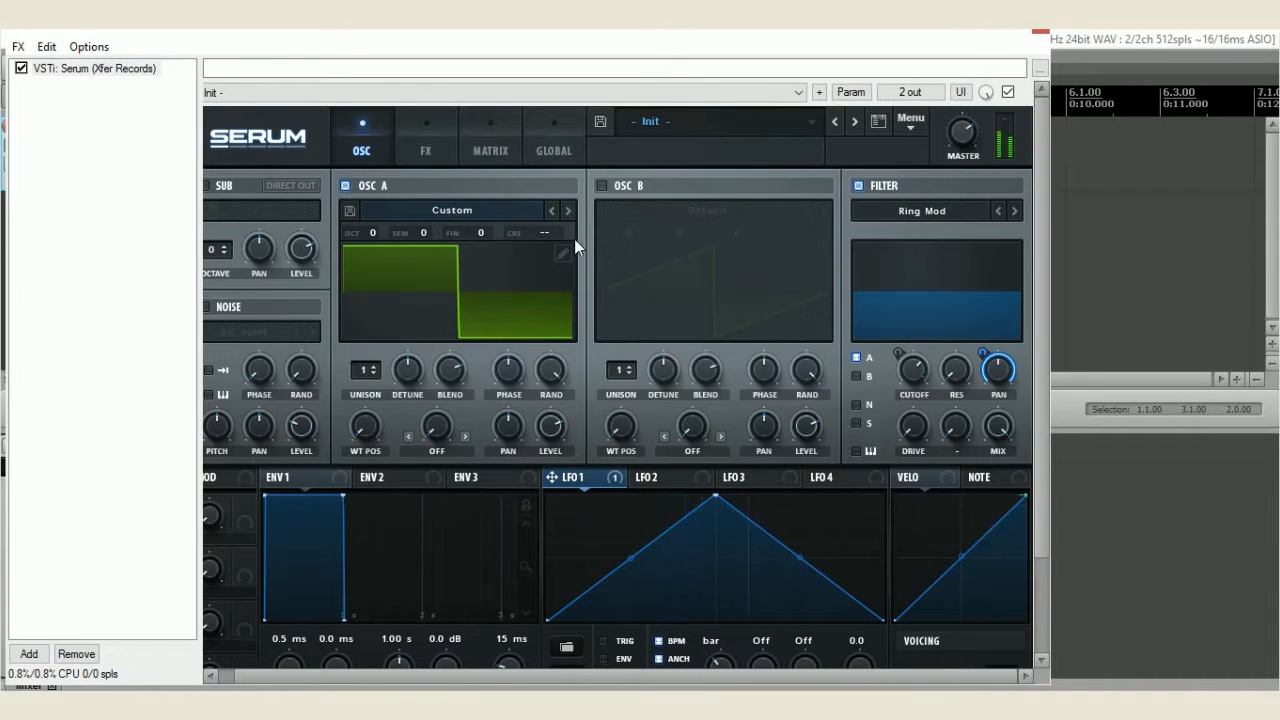
Try a higher NoteOn Rand1 modulation amount on the filter cutoff together with a lower cutoff
left_click(495, 145)
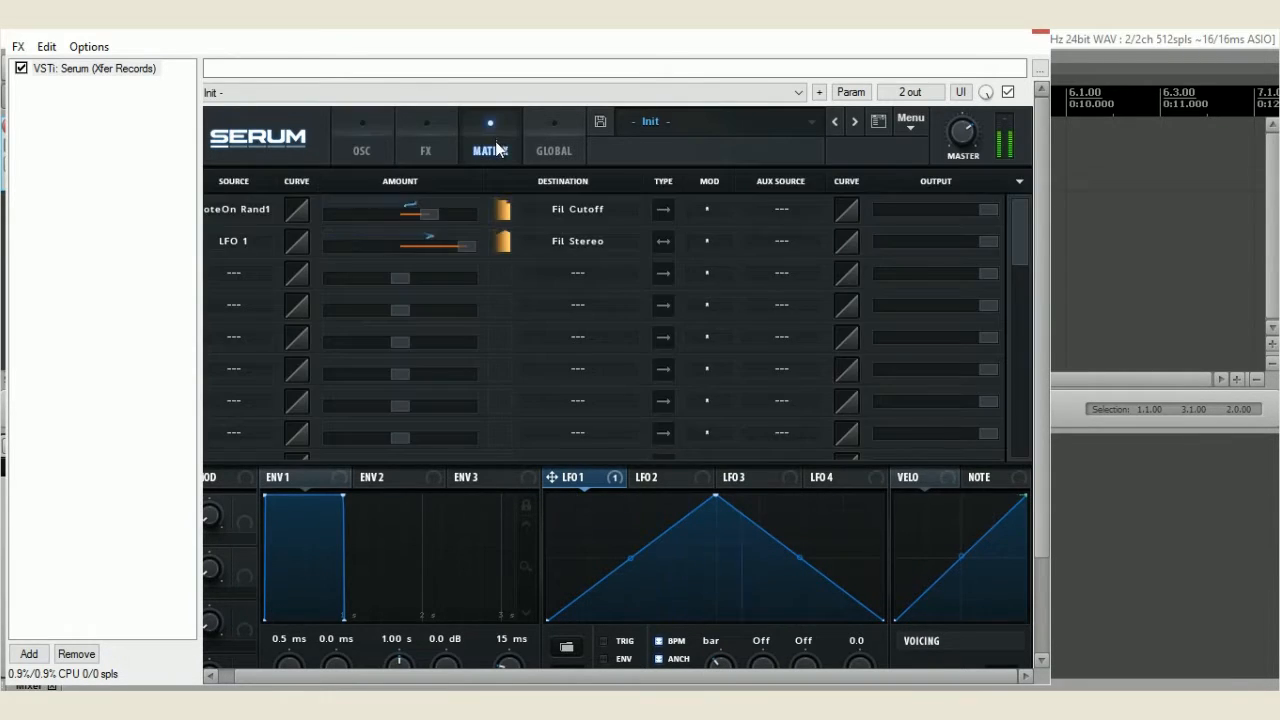
left_click_drag(532, 676, 502, 673)
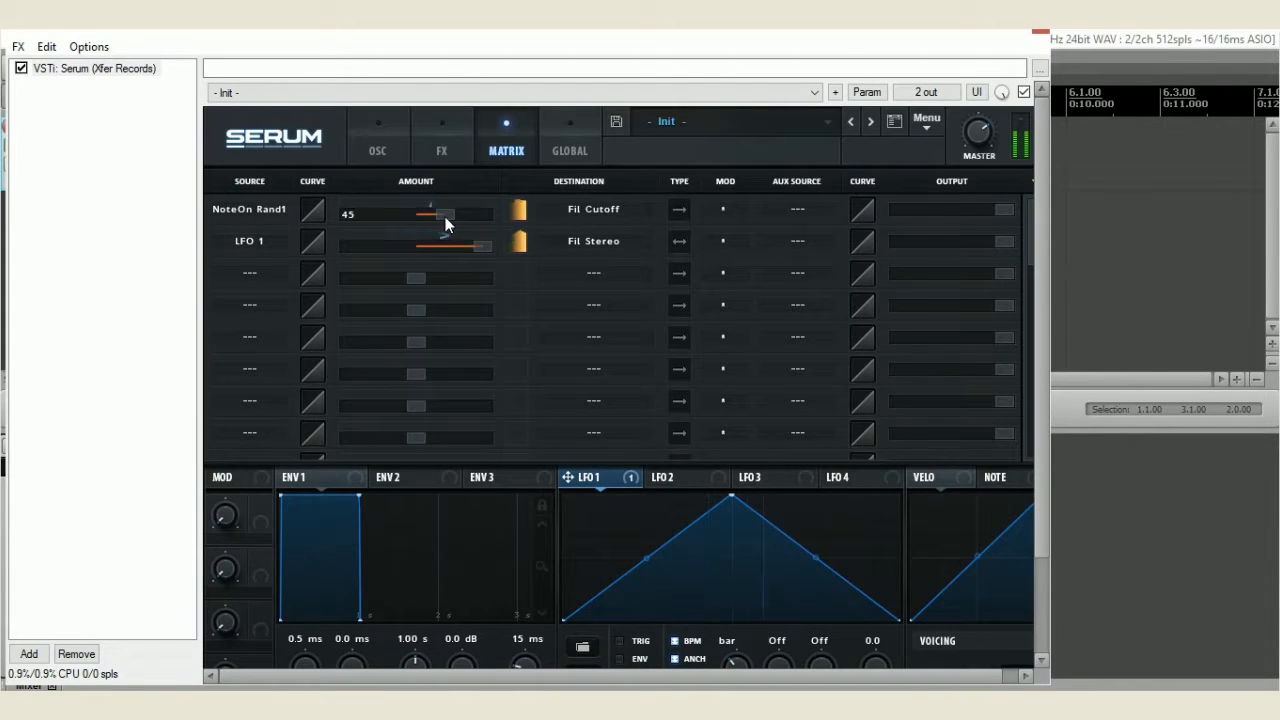
left_click_drag(442, 214, 461, 215)
left_click(385, 146)
left_click_drag(927, 378, 890, 483)
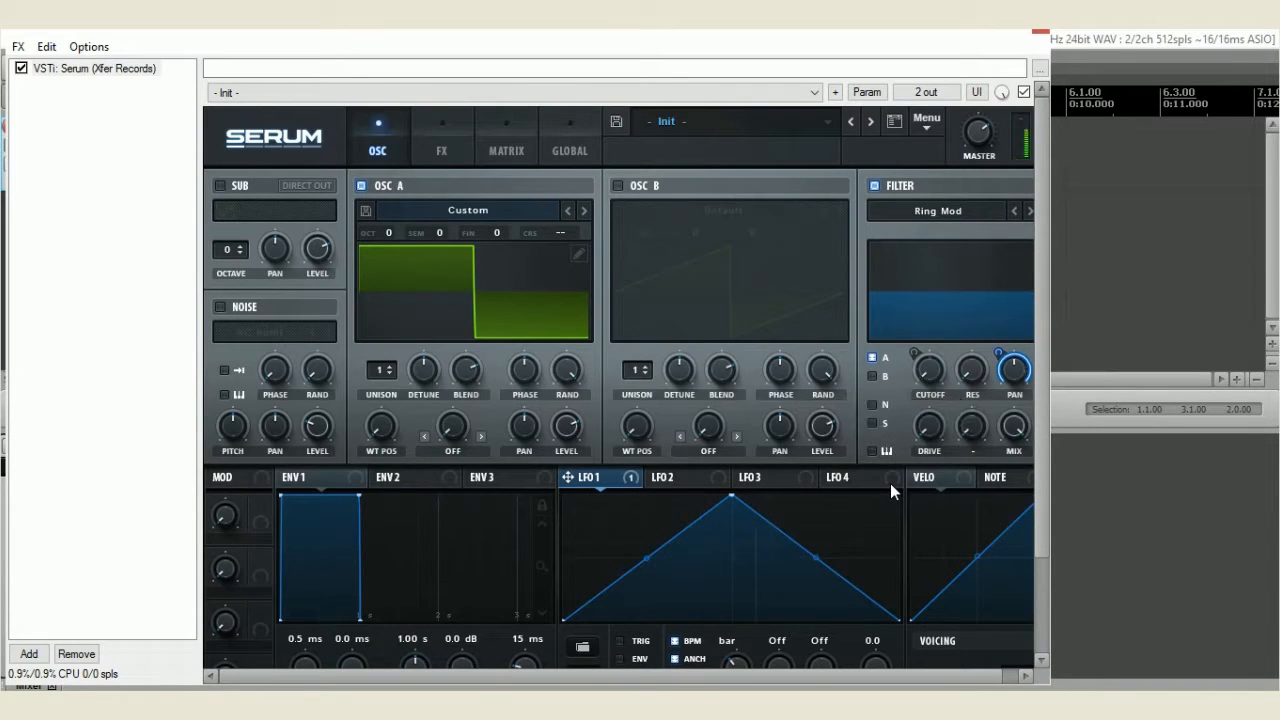
Reduce the NoteOn Rand1 modulation amount on the filter cutoff and raise the cutoff
left_click(499, 150)
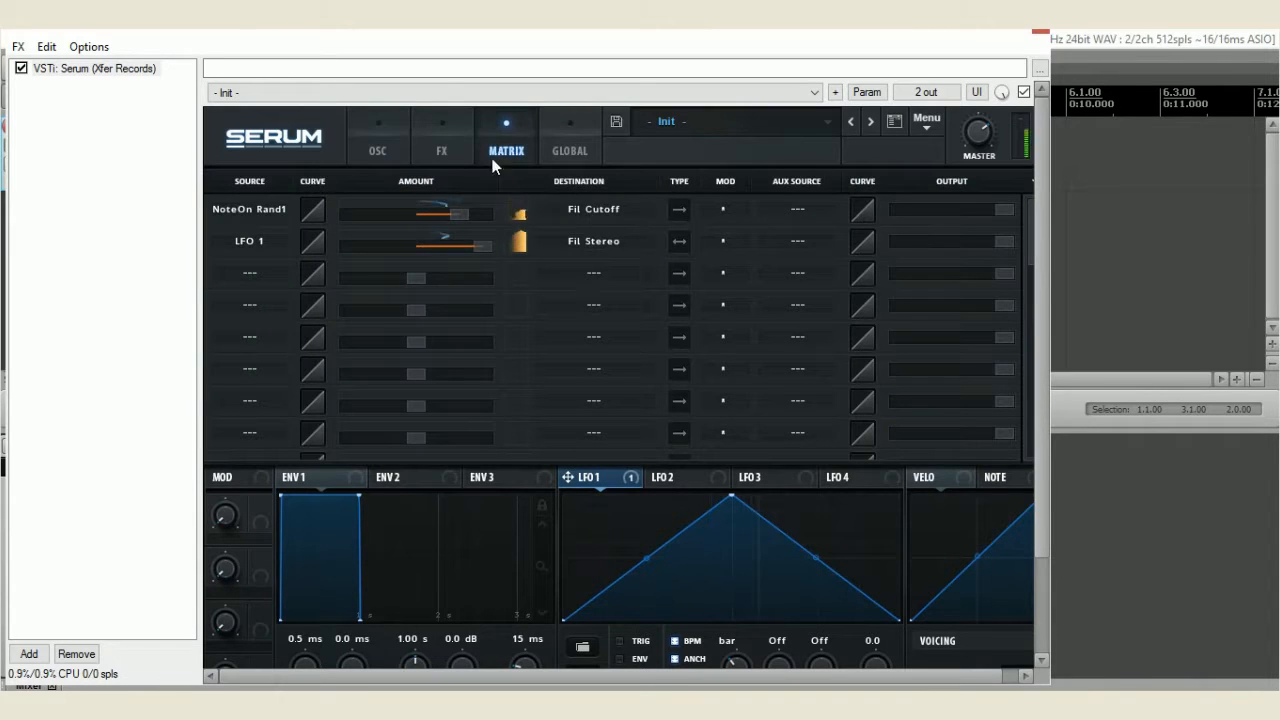
left_click_drag(462, 216, 430, 211)
left_click(389, 155)
left_click_drag(929, 373, 936, 253)
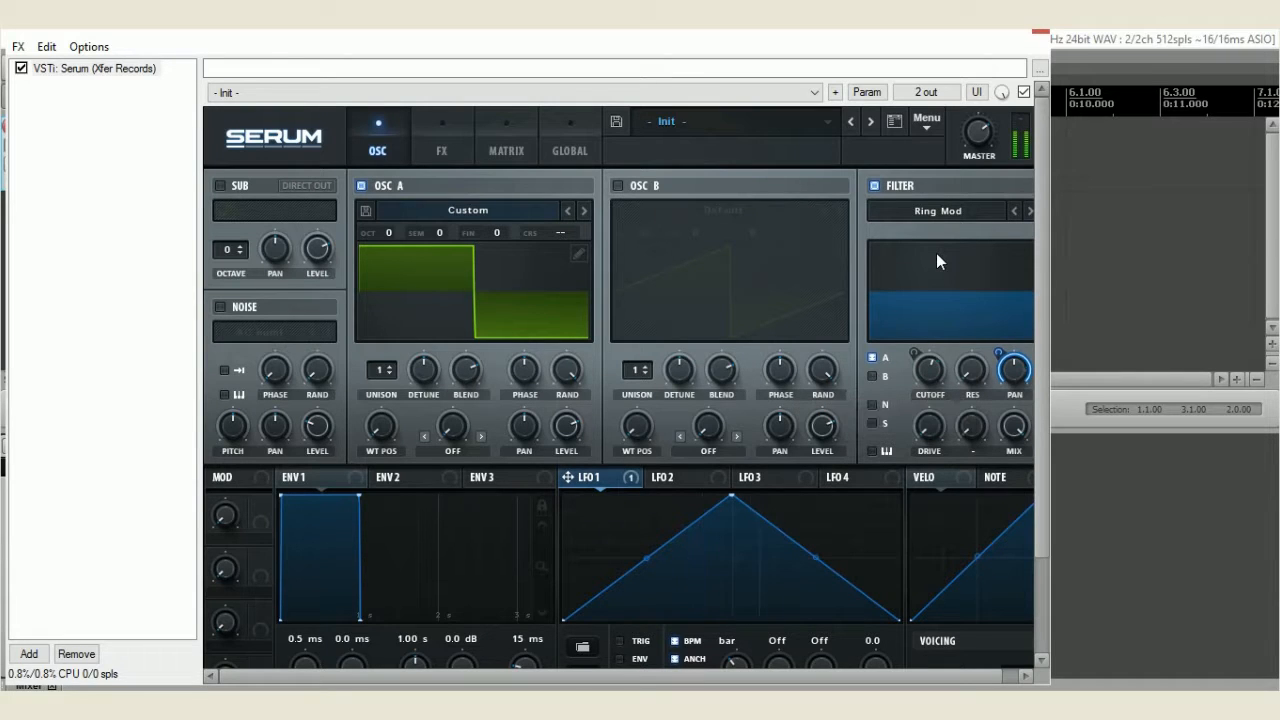
Enable Oscillator B and load the analog Basic Shapes wavetable into it
left_click(618, 186)
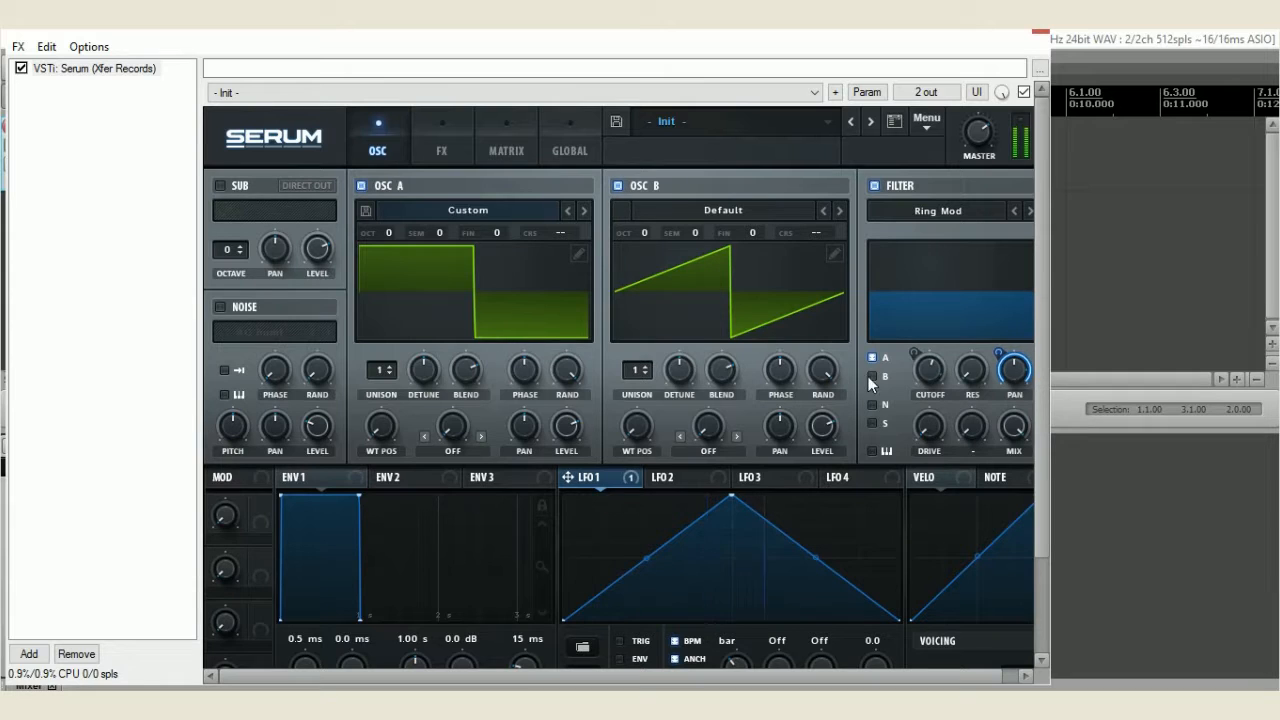
left_click(746, 215)
mouse_move(751, 232)
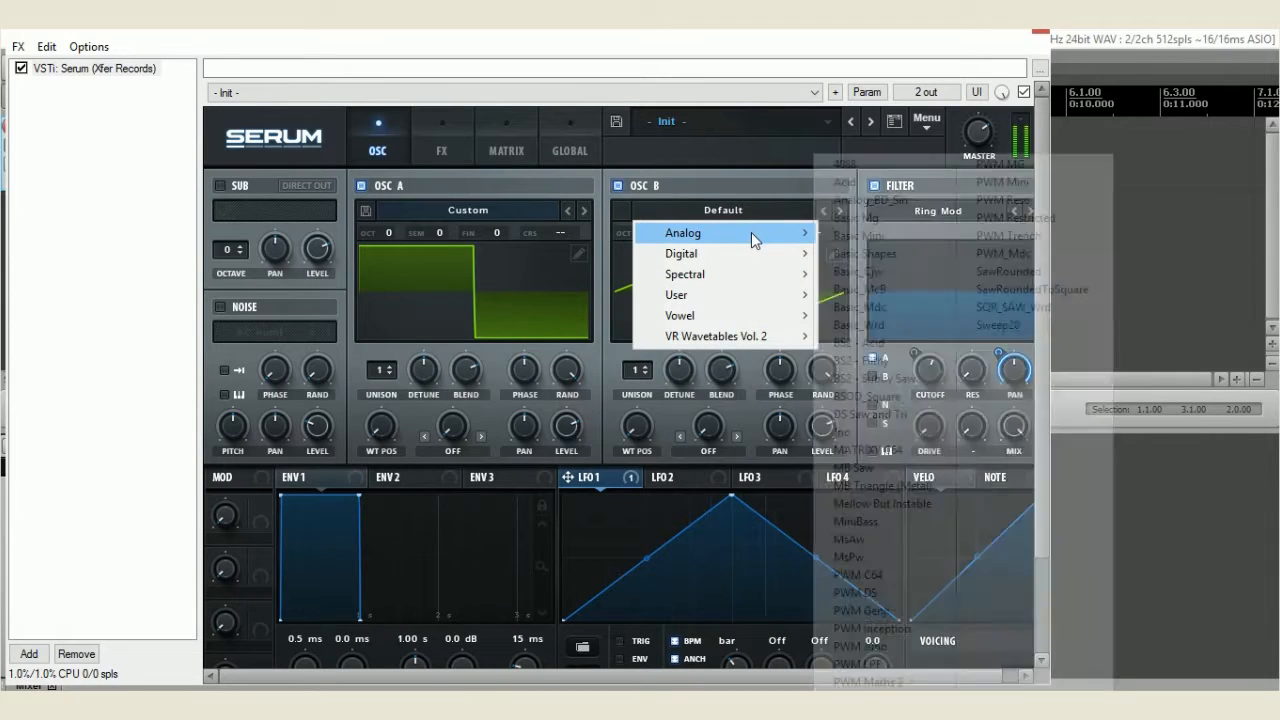
left_click(851, 256)
Modulate Oscillator B's wavetable position with NoteOn Rand2 from frame 1, and its pan with LFO 1 at an amount of 82
left_click_drag(637, 424, 680, 287)
left_click(680, 287)
left_click_drag(643, 425, 619, 520)
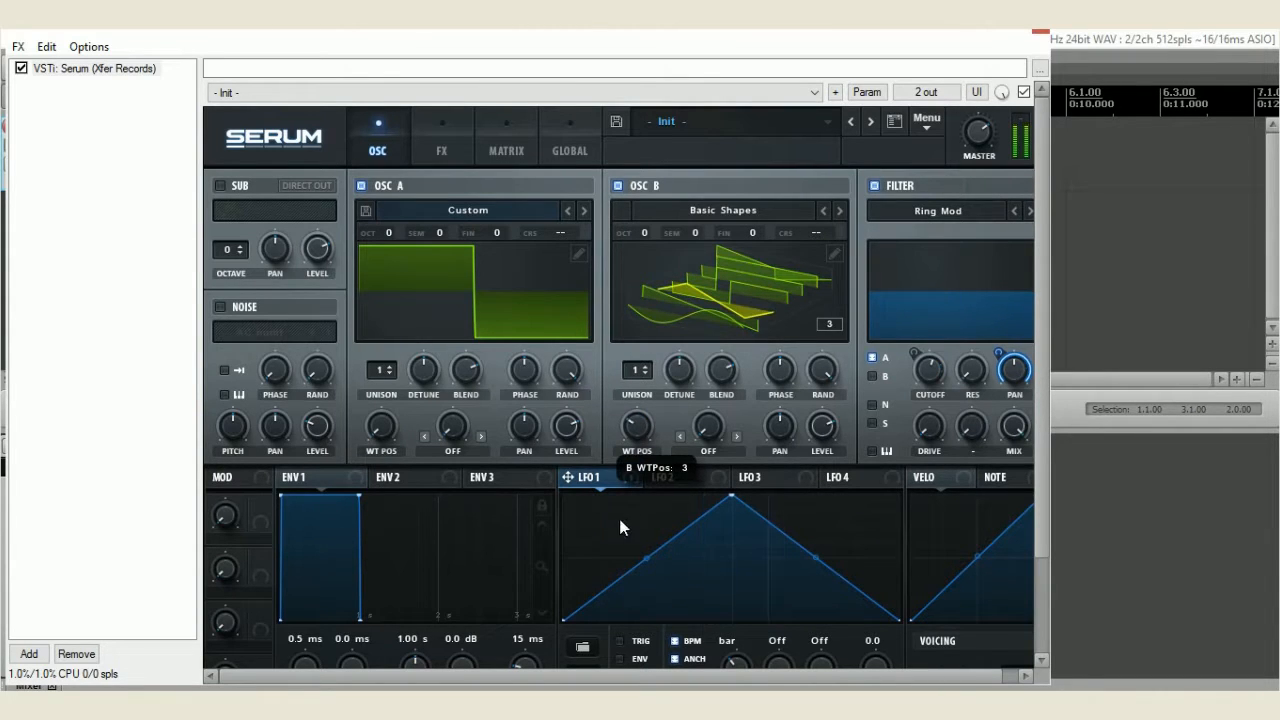
left_click_drag(636, 438, 636, 430)
right_click(638, 428)
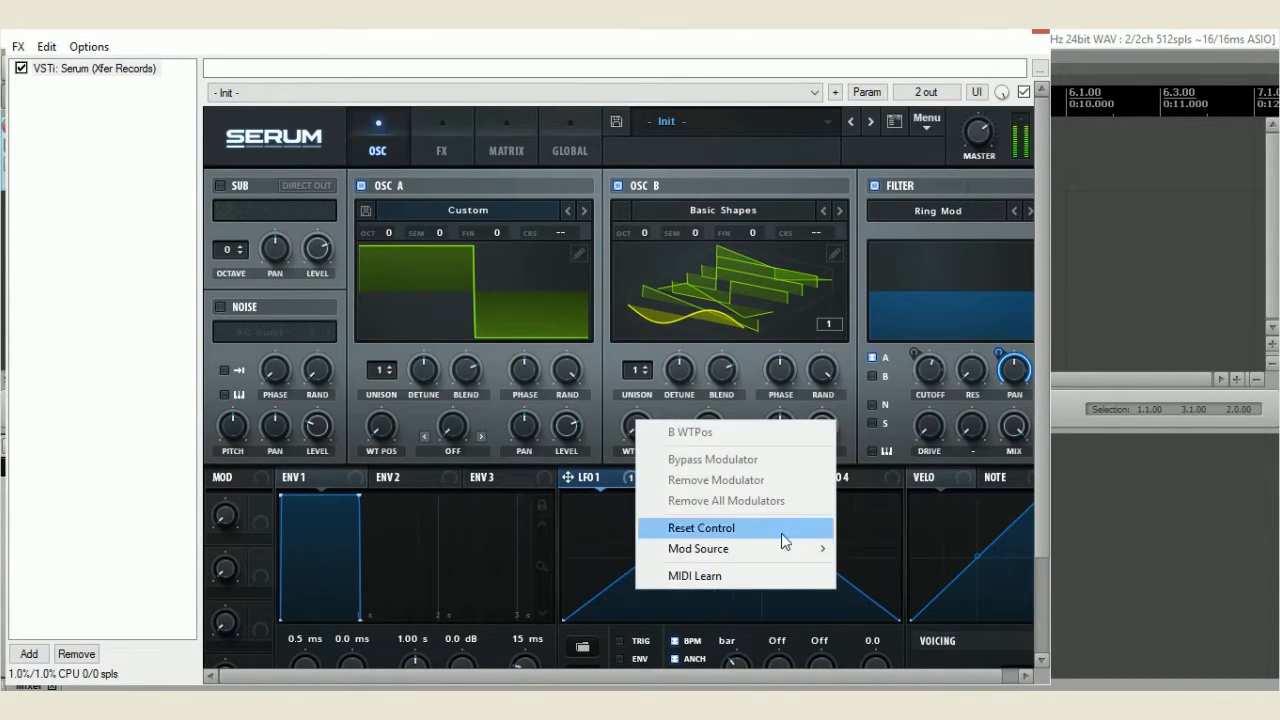
mouse_move(793, 555)
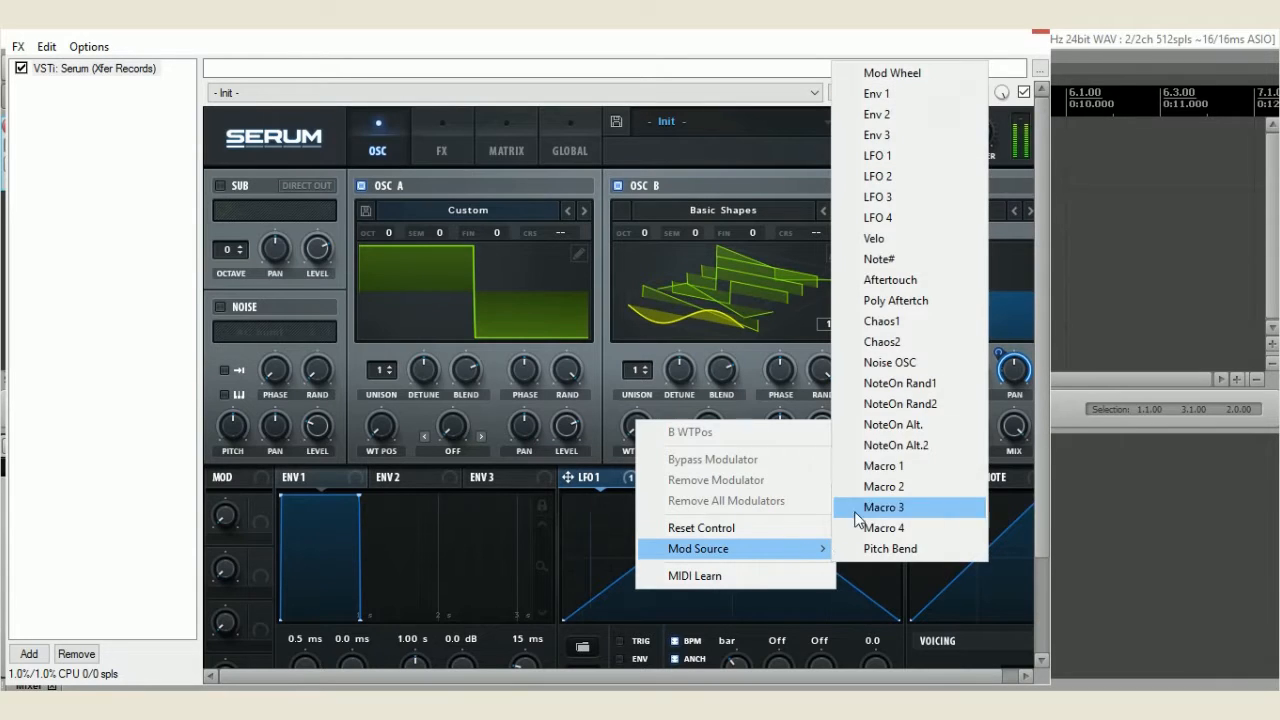
left_click(900, 404)
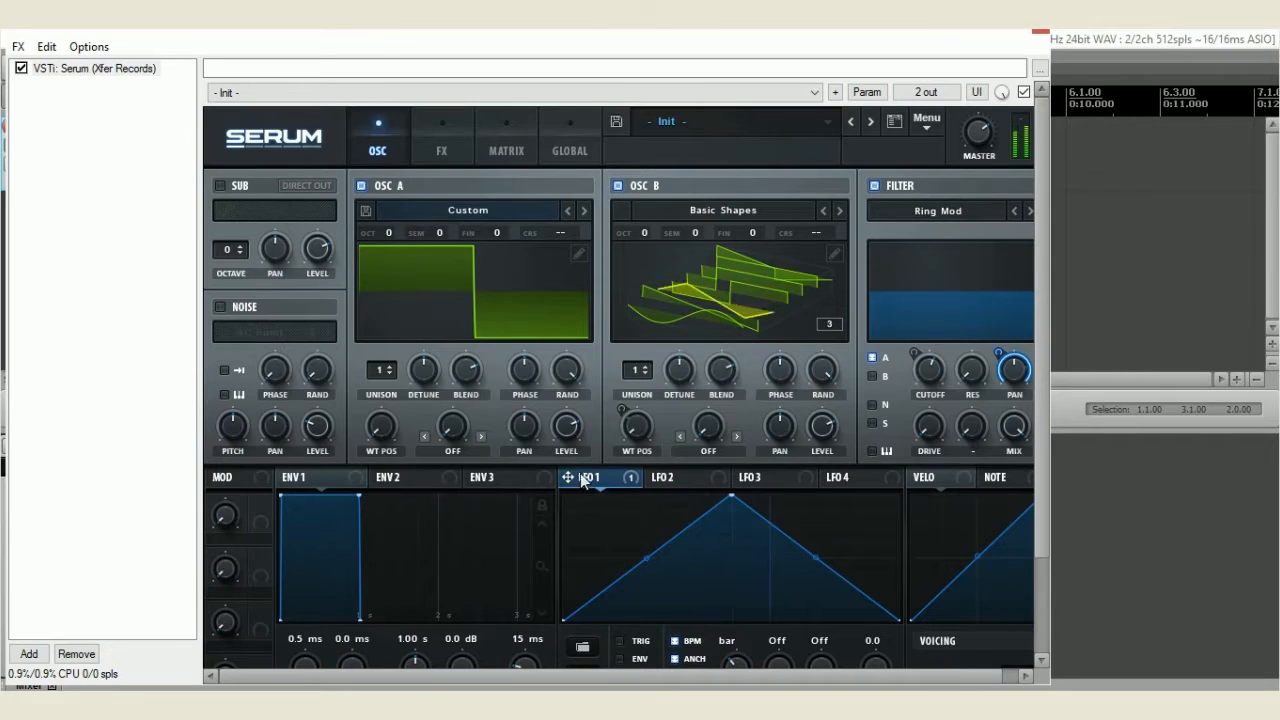
left_click_drag(765, 426, 772, 428)
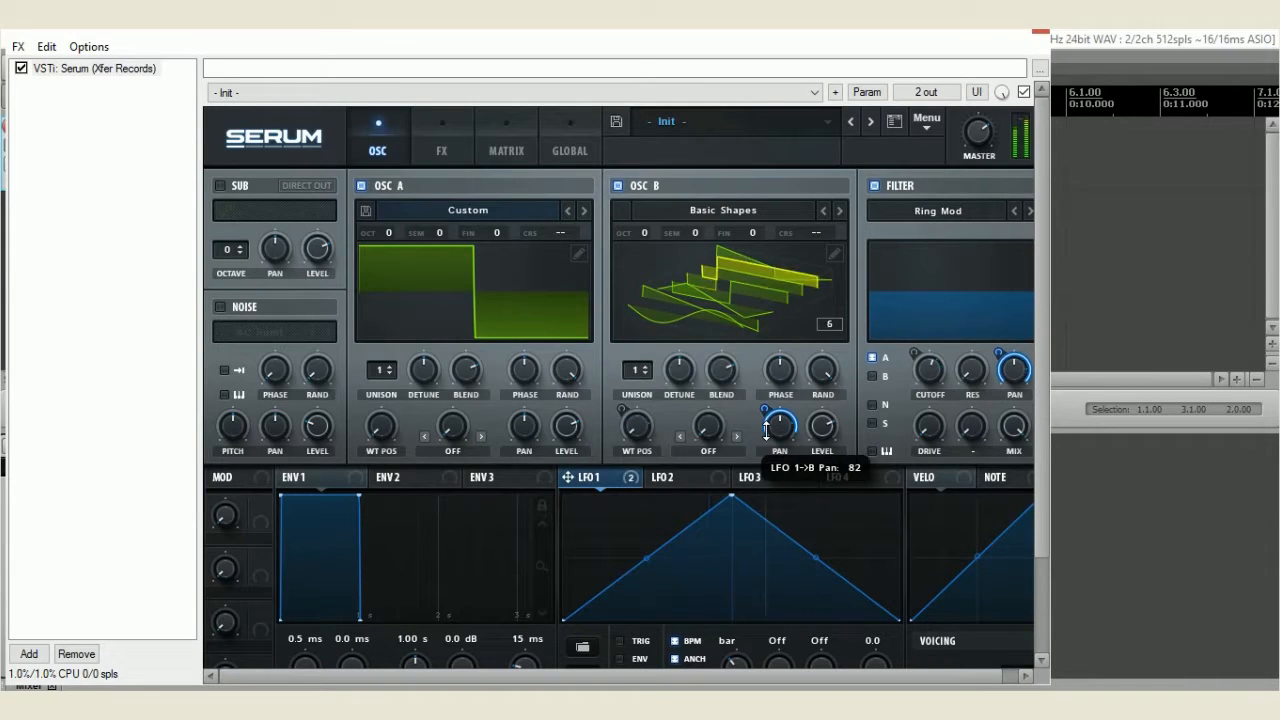
Enable the Delay effect with its filter at frequency 617 and Q 0.8, and enable the Reverb effect
left_click(440, 148)
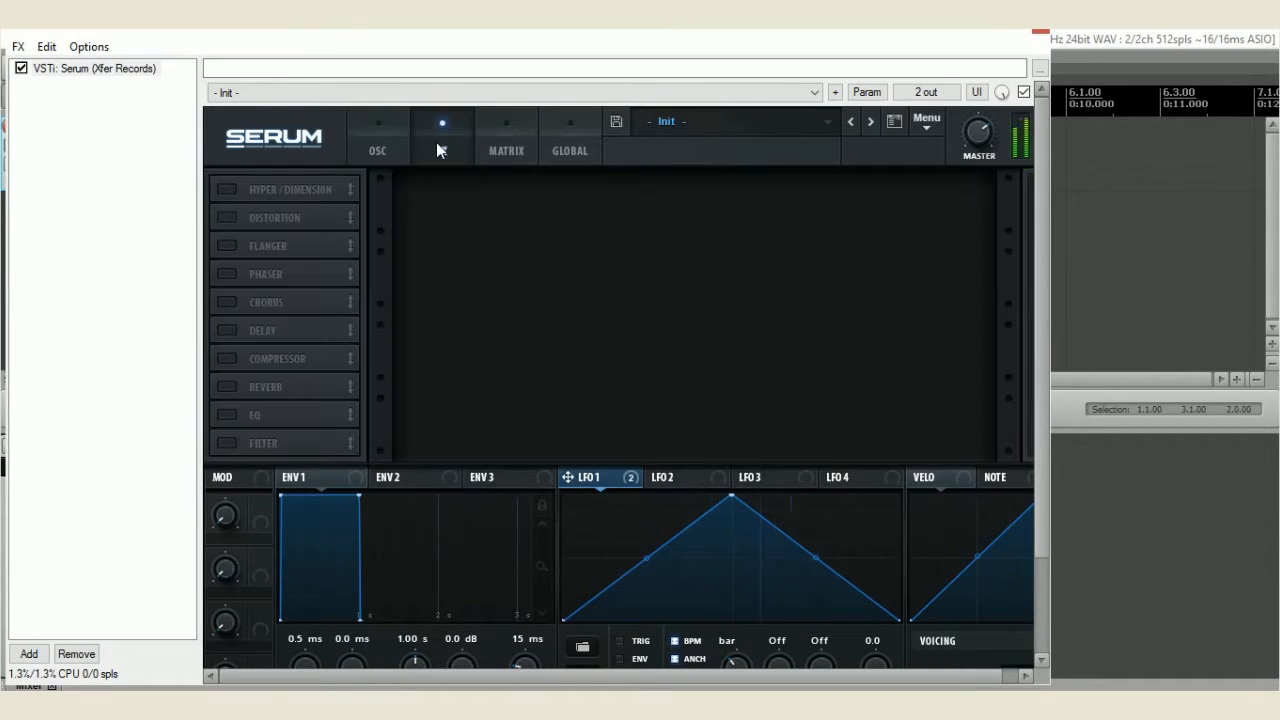
left_click(228, 330)
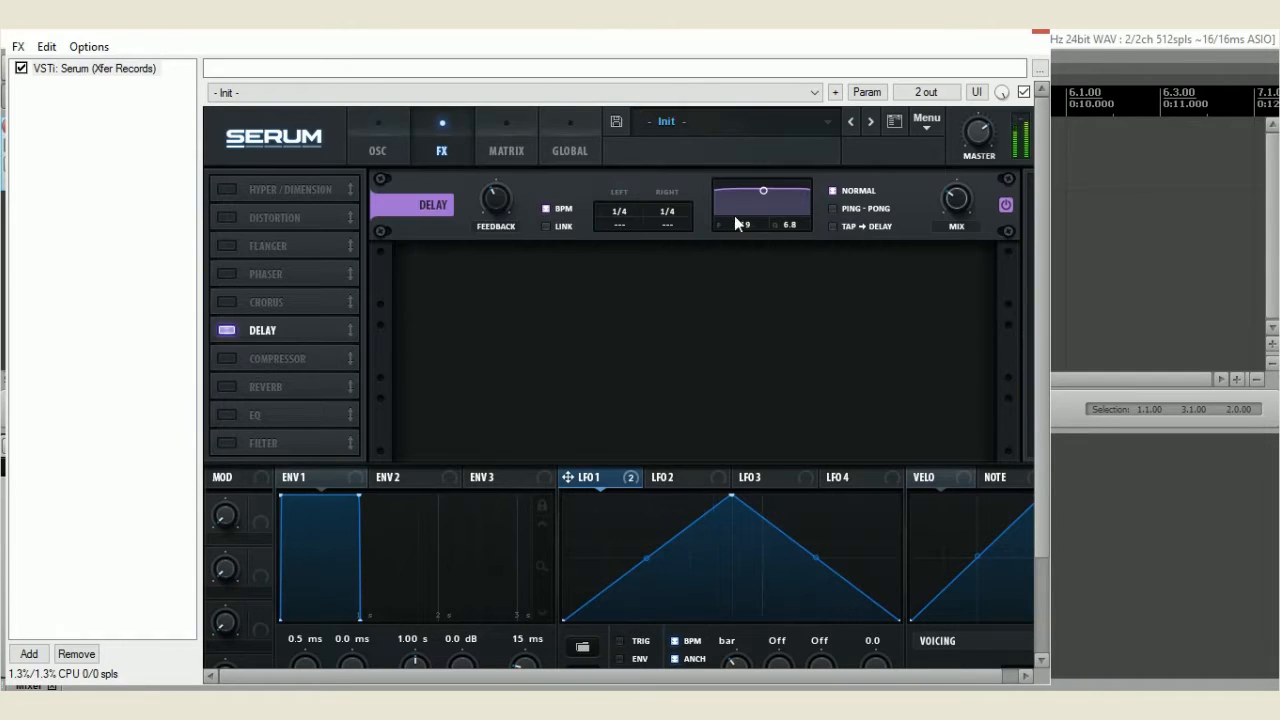
left_click_drag(760, 192, 760, 215)
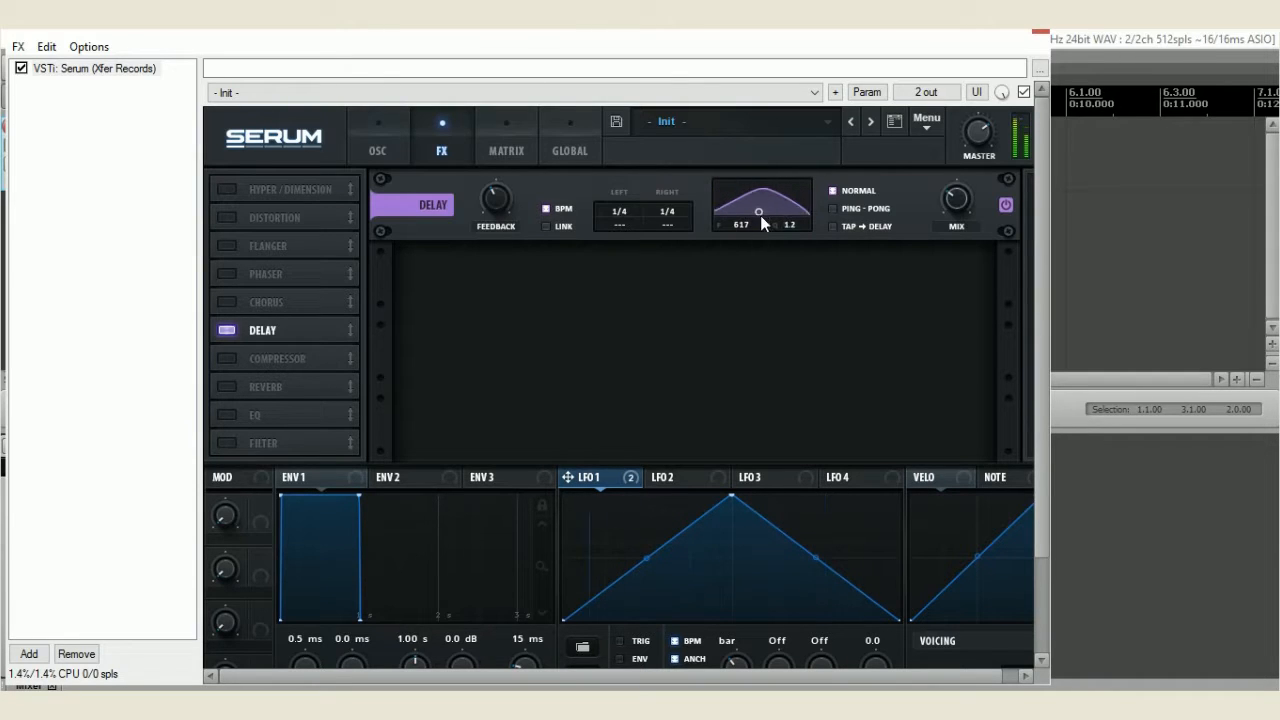
left_click(227, 387)
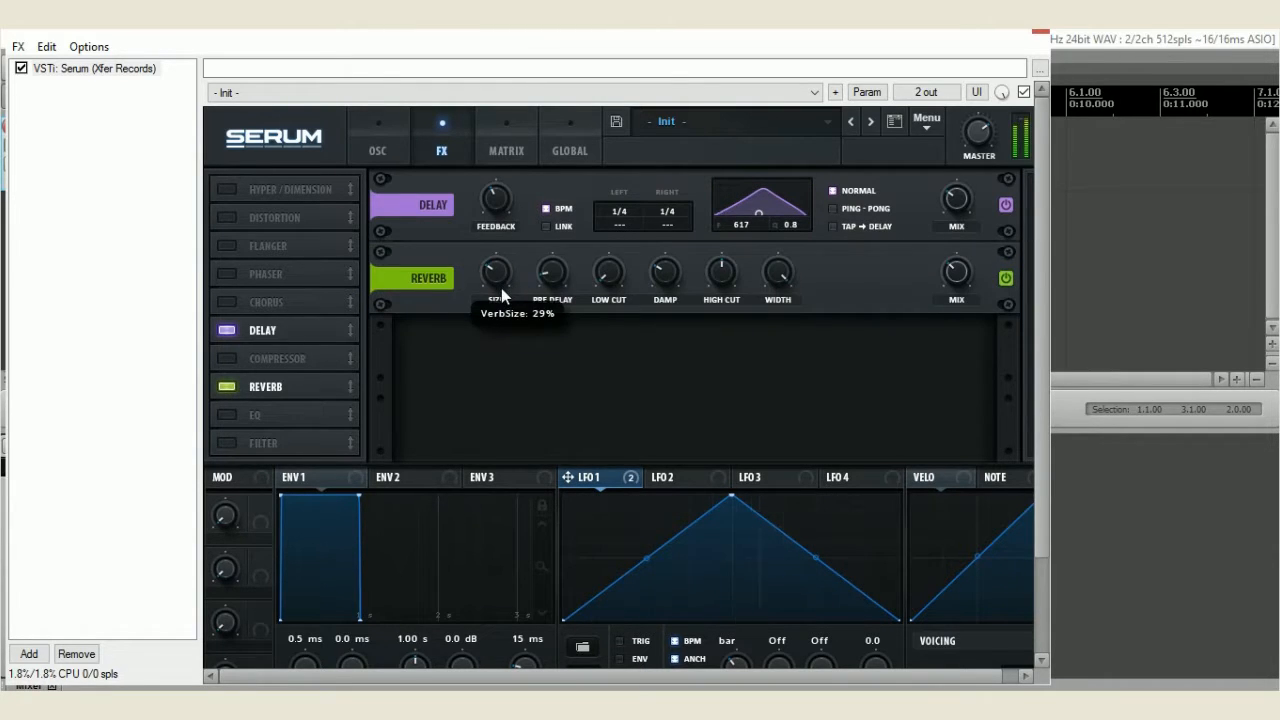
Switch the Flanger effect on and off again, and enable the Phaser effect instead
left_click(232, 248)
left_click(232, 248)
left_click(229, 274)
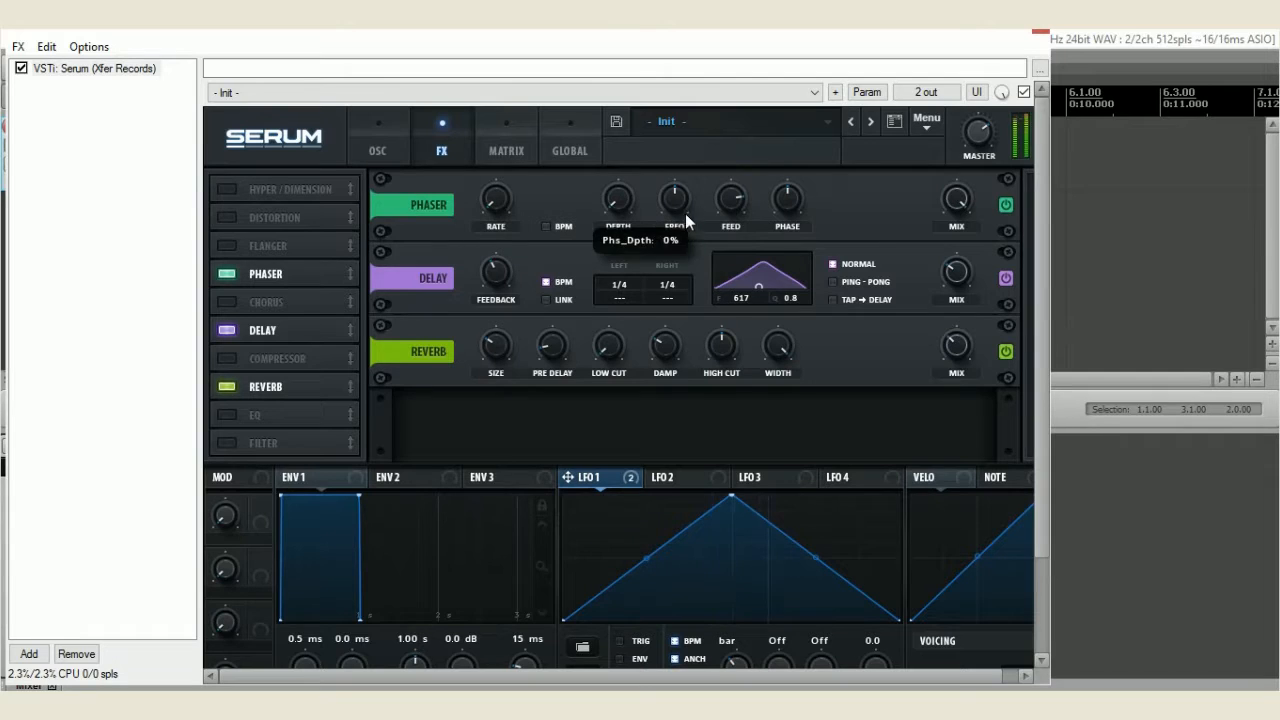
Switch the Phaser effect off
left_click(226, 274)
Try the Filter effect with the Flg L6+ type and a raised cutoff, and switch it off again
left_click(228, 442)
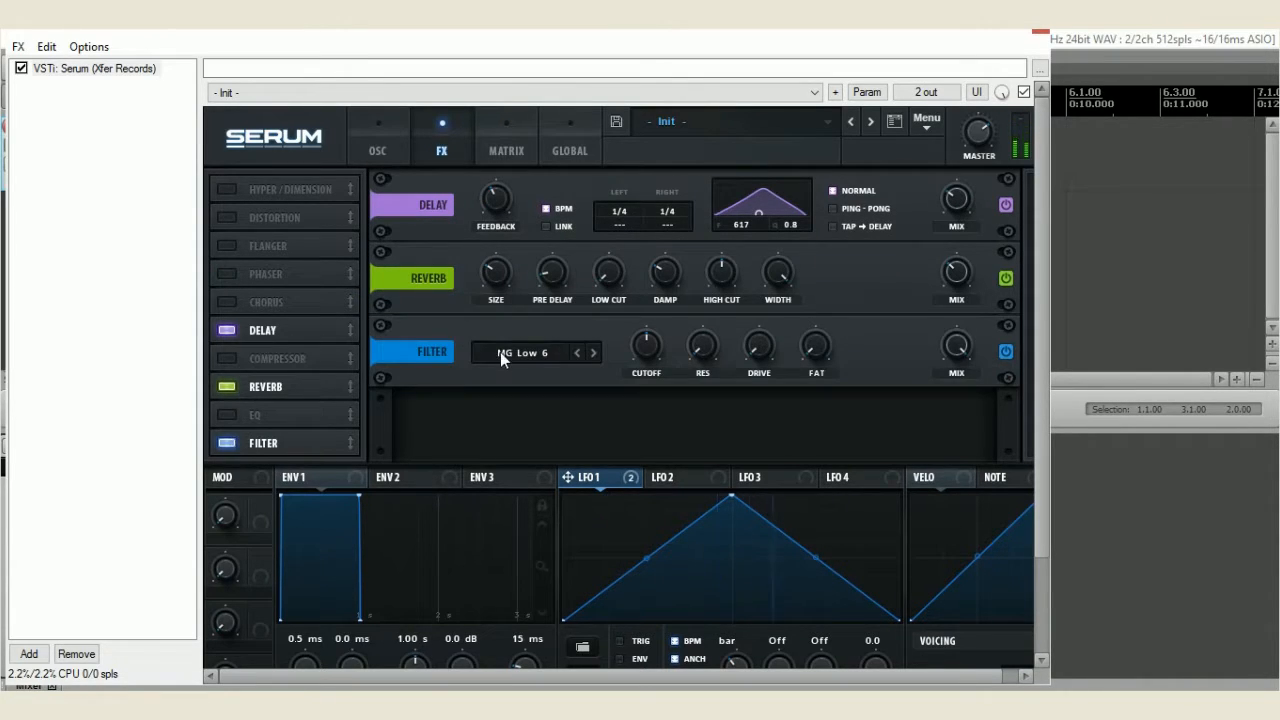
left_click(509, 352)
mouse_move(548, 396)
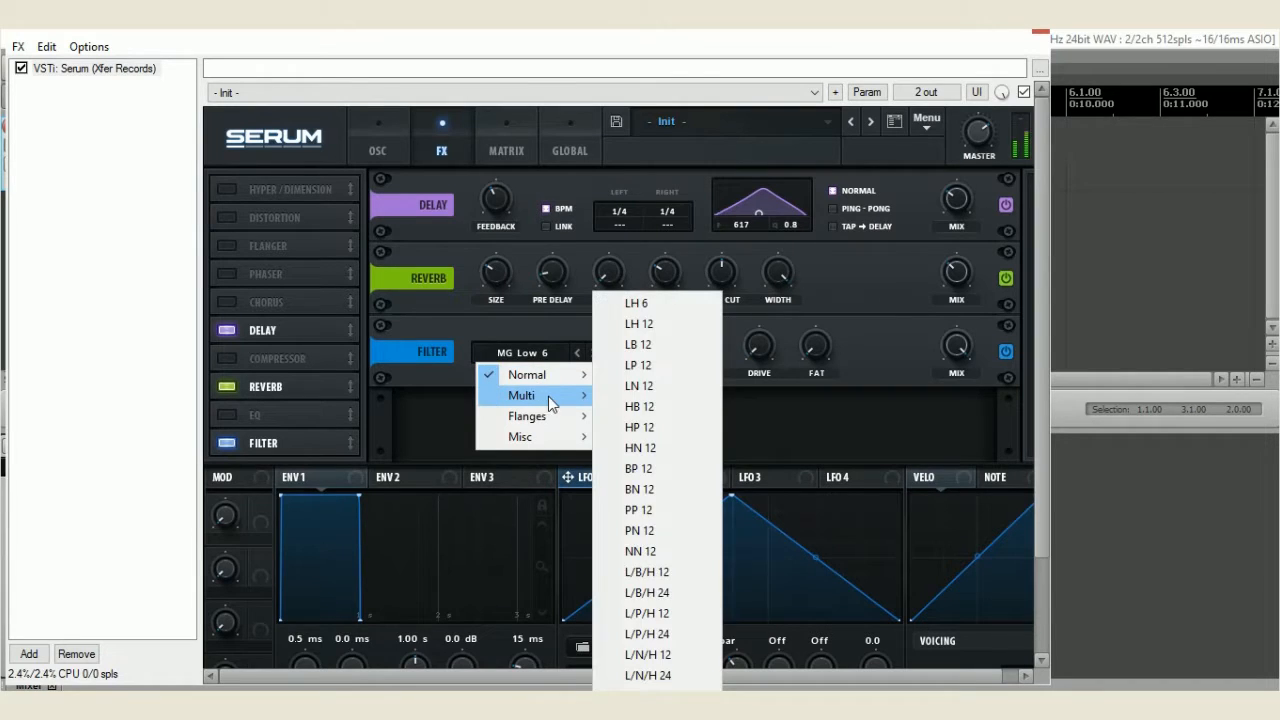
mouse_move(555, 418)
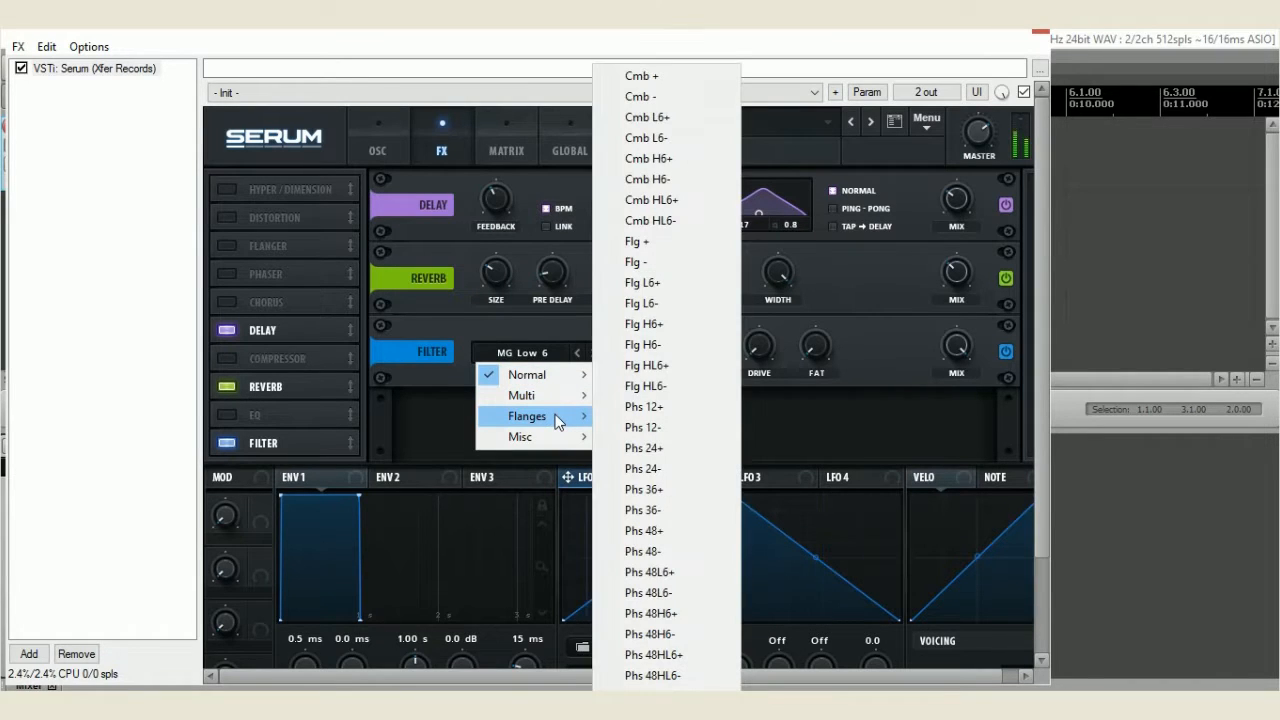
left_click(664, 284)
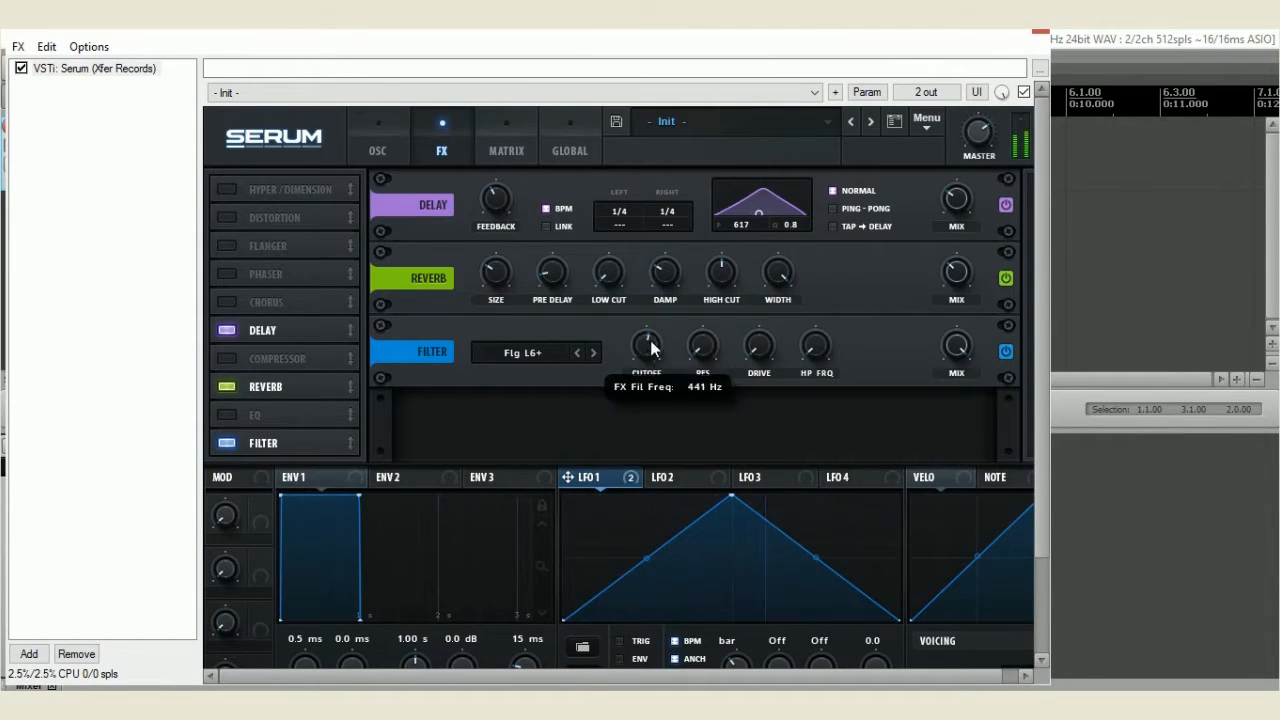
left_click_drag(654, 320, 658, 304)
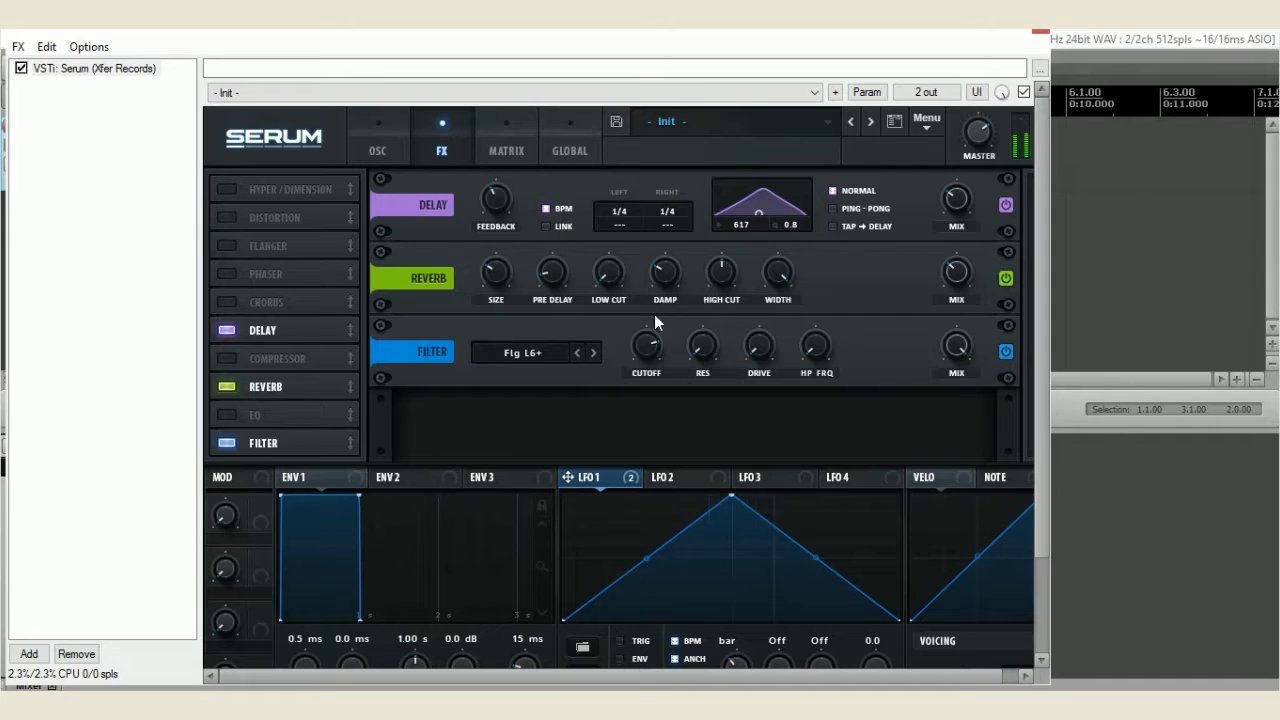
left_click(238, 447)
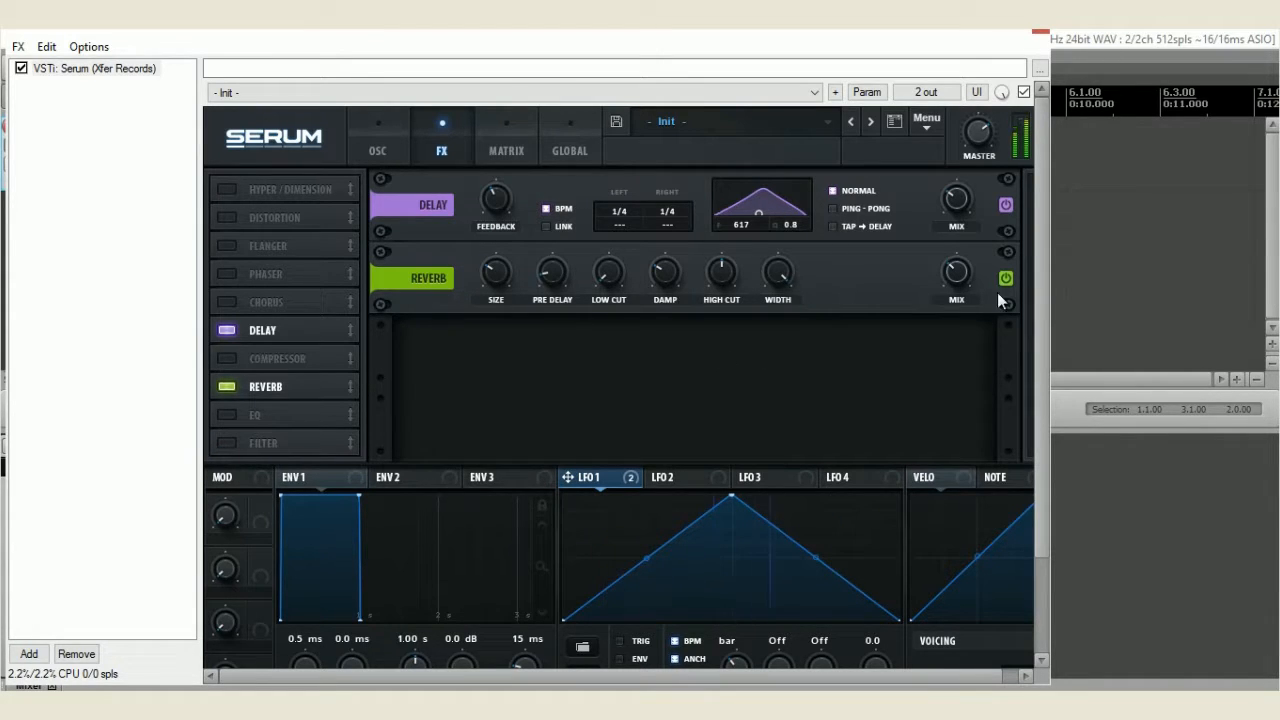
Route Oscillator B through the Ring Mod filter and slightly lower Oscillator B's level
left_click(401, 137)
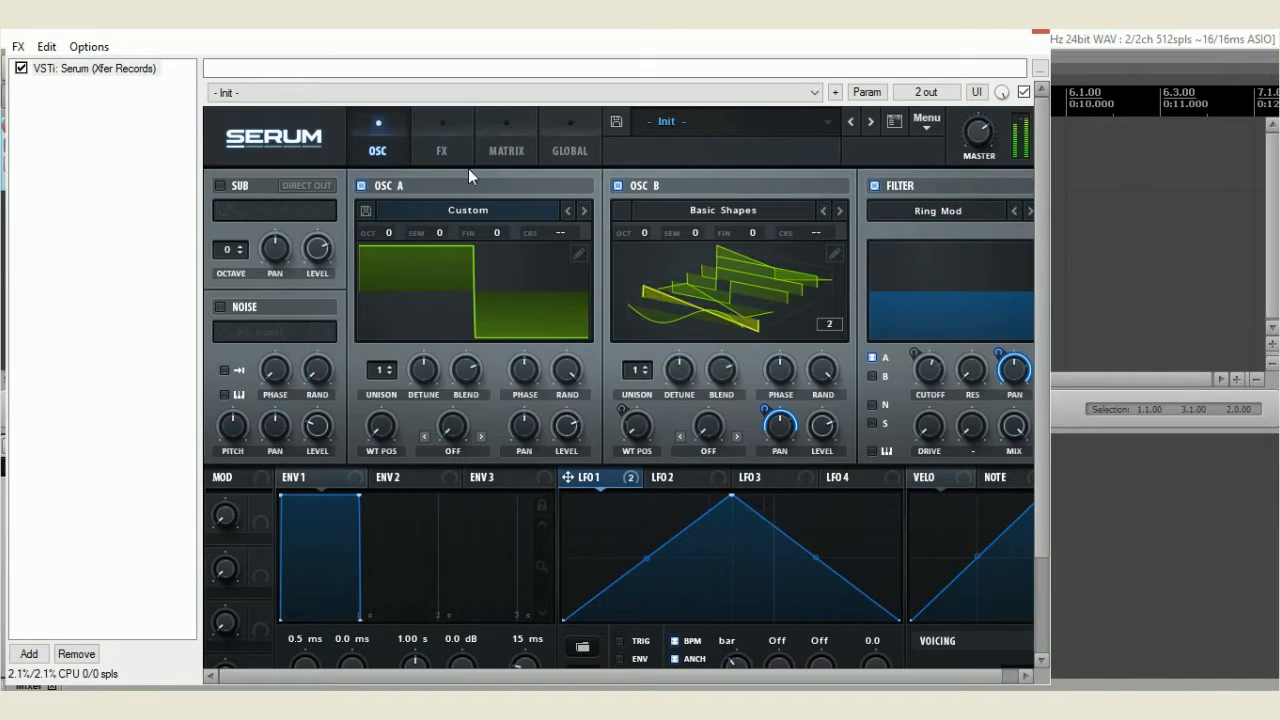
left_click(872, 378)
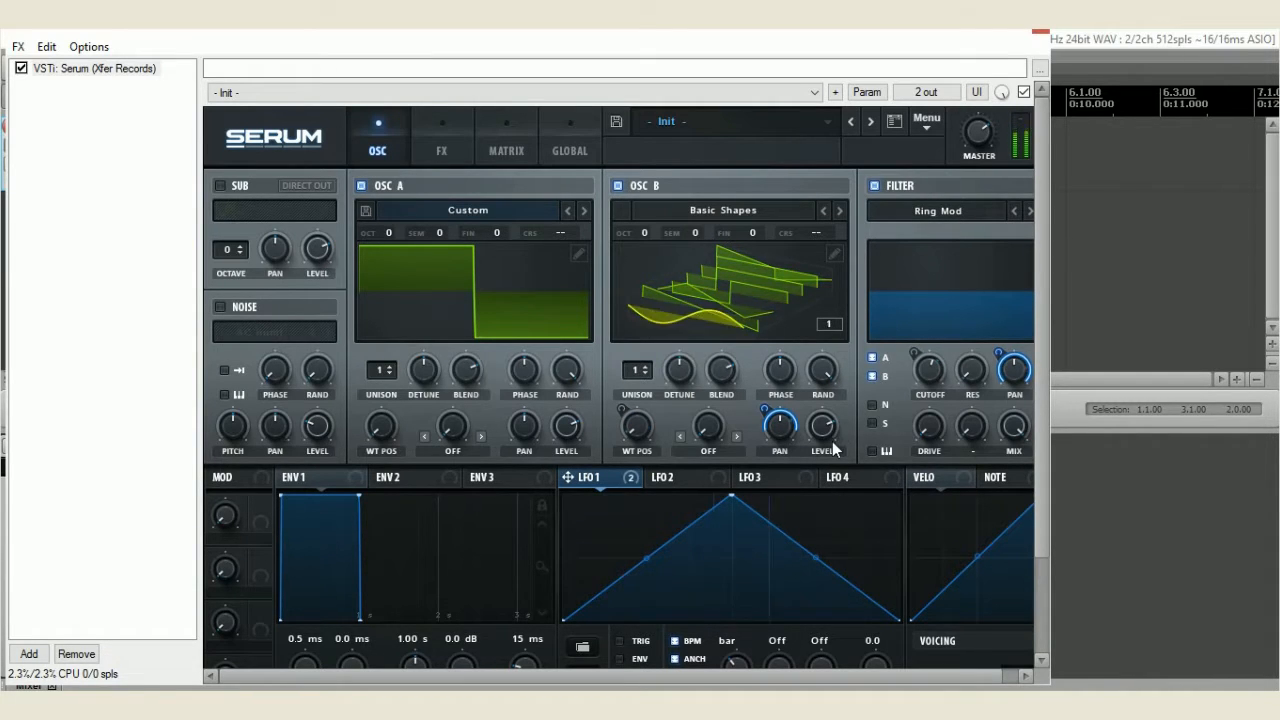
left_click_drag(826, 429, 824, 435)
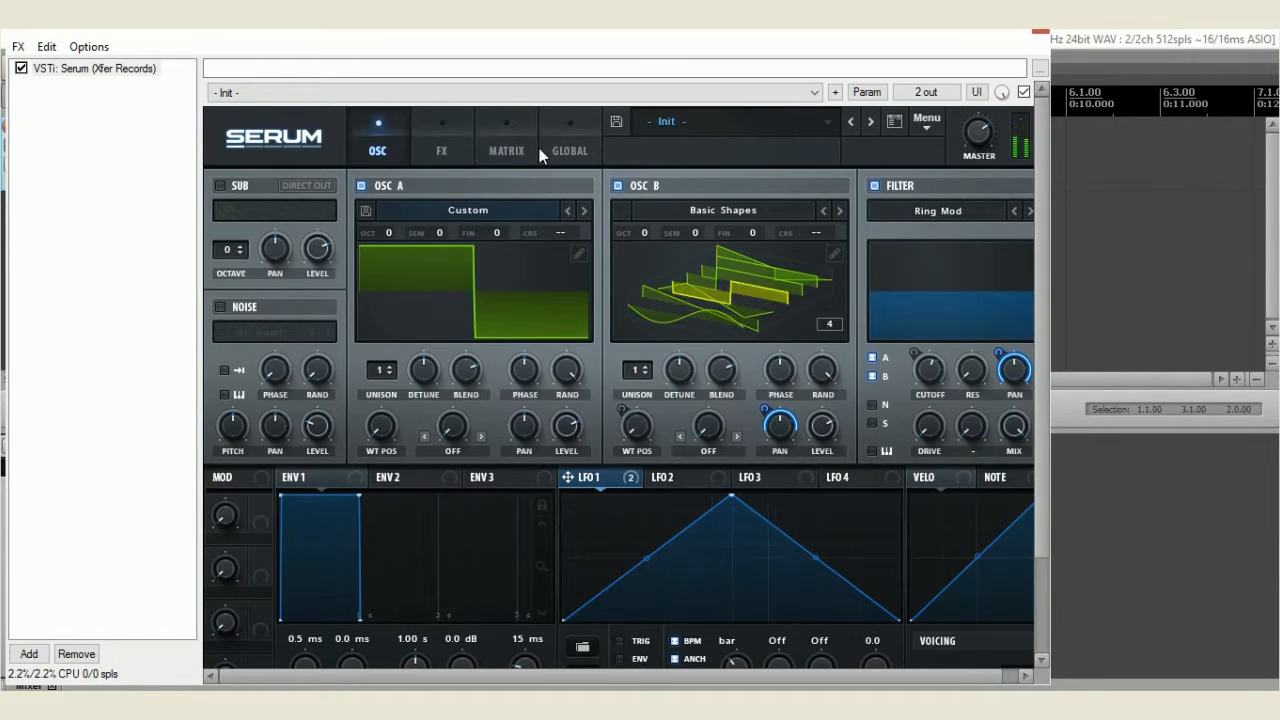
left_click(454, 149)
left_click(567, 150)
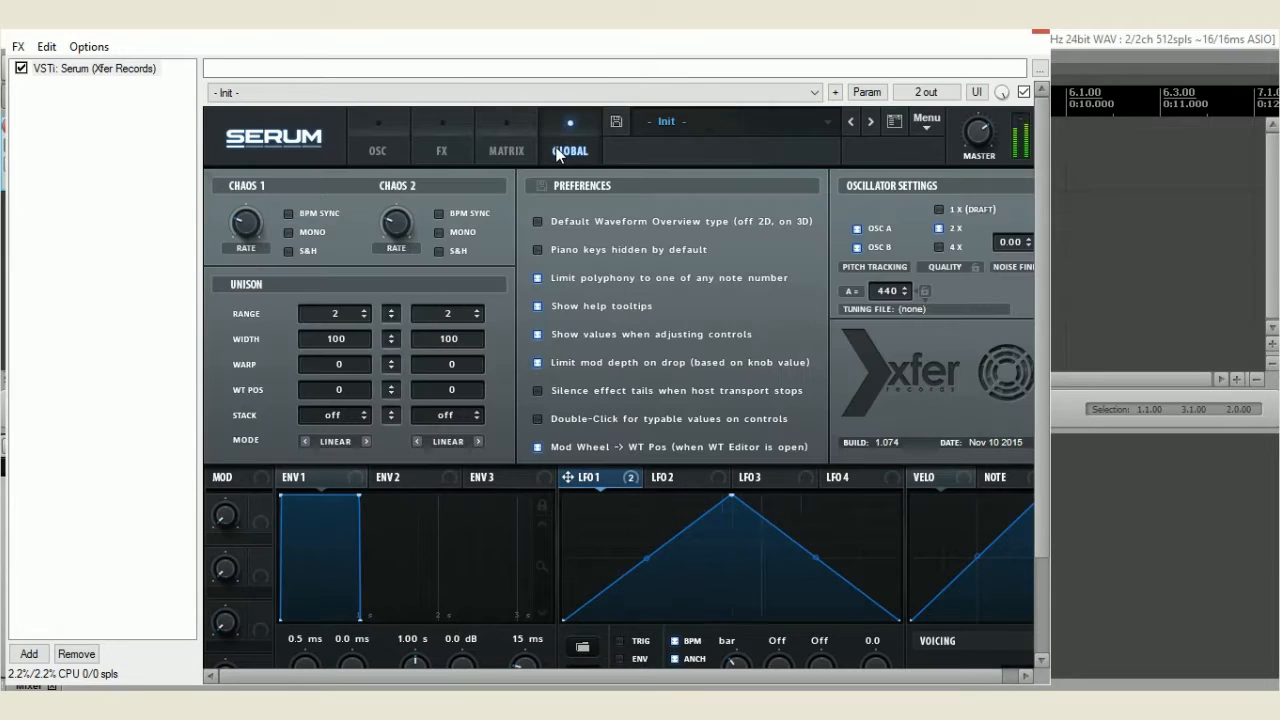
mouse_move(243, 227)
left_mouse_down()
mouse_move(251, 165)
mouse_move(247, 222)
left_mouse_up()
left_click(443, 151)
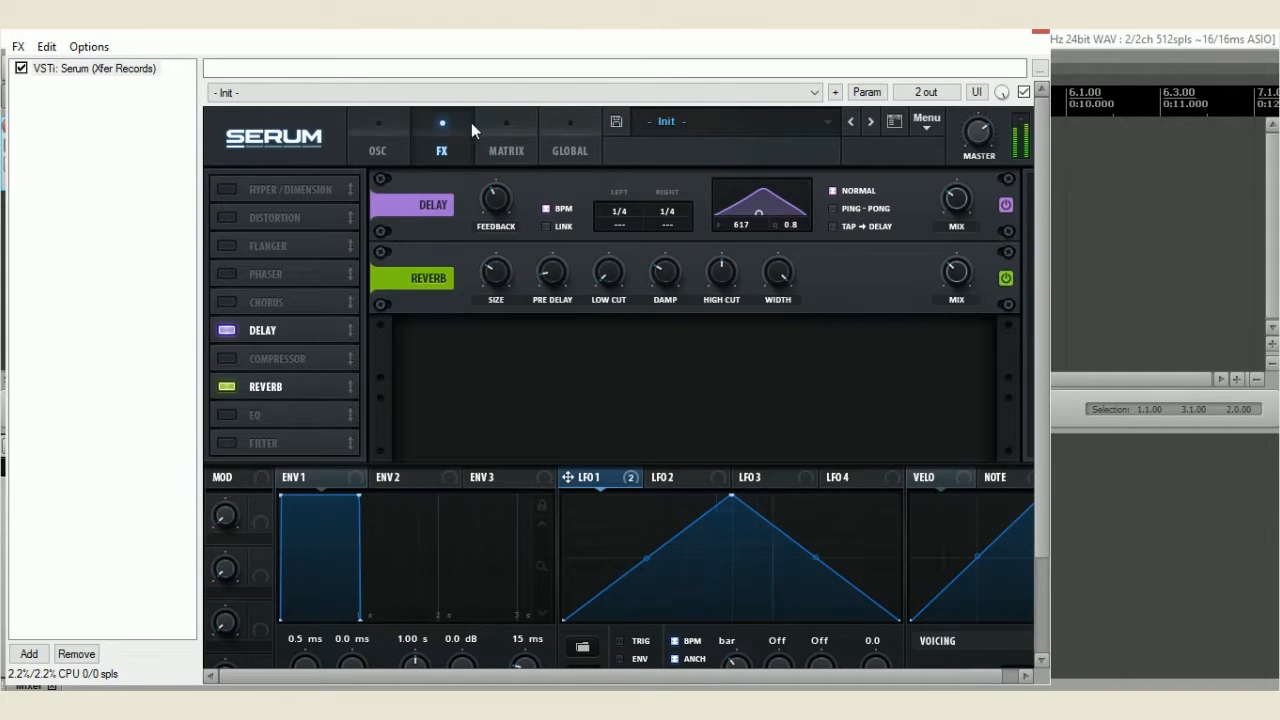
left_click(506, 125)
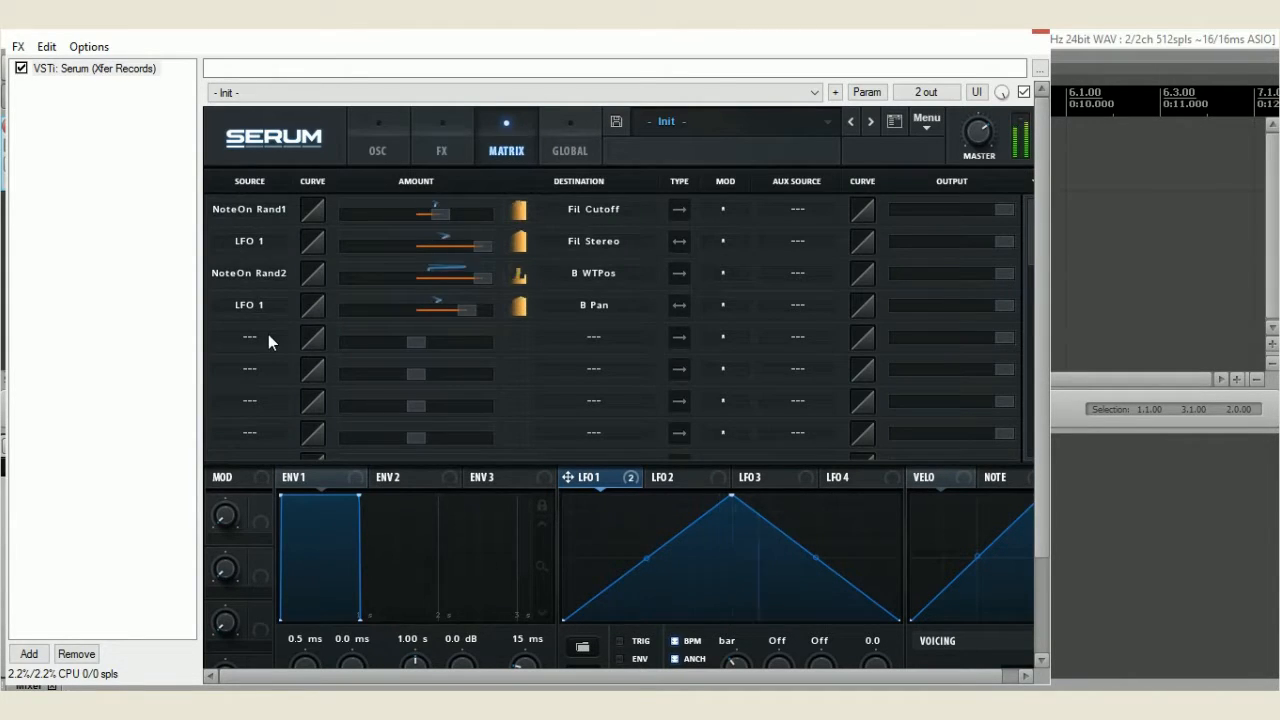
left_click(442, 133)
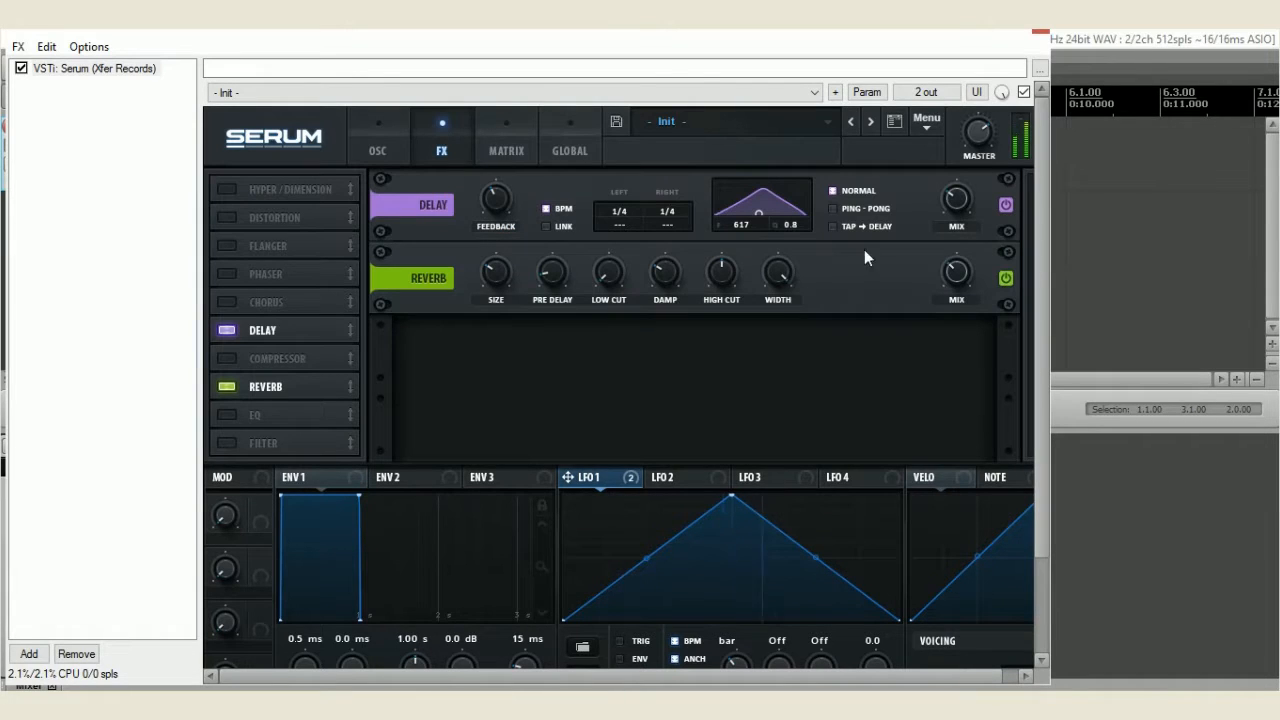
left_click(669, 477)
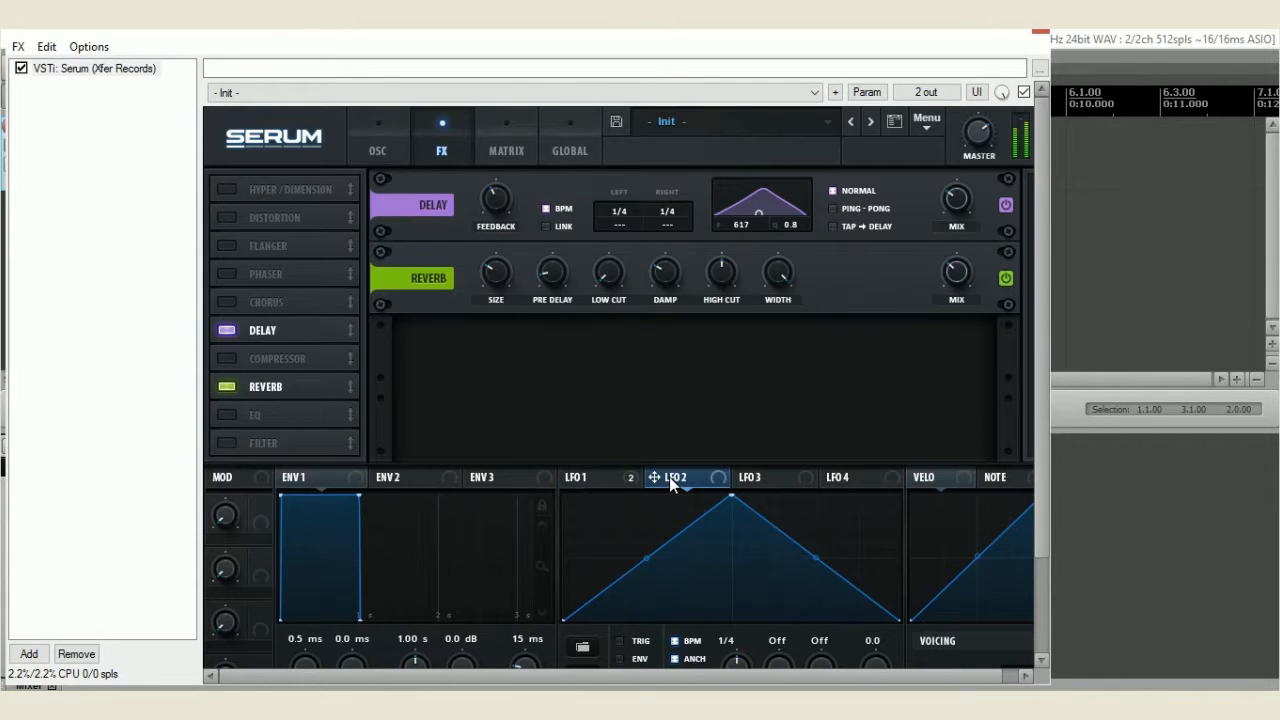
Raise the Reverb mix moderately and push the Delay mix up beyond 77%
mouse_move(955, 285)
left_click_drag(957, 271, 968, 226)
mouse_move(966, 199)
left_click_drag(970, 177, 980, 139)
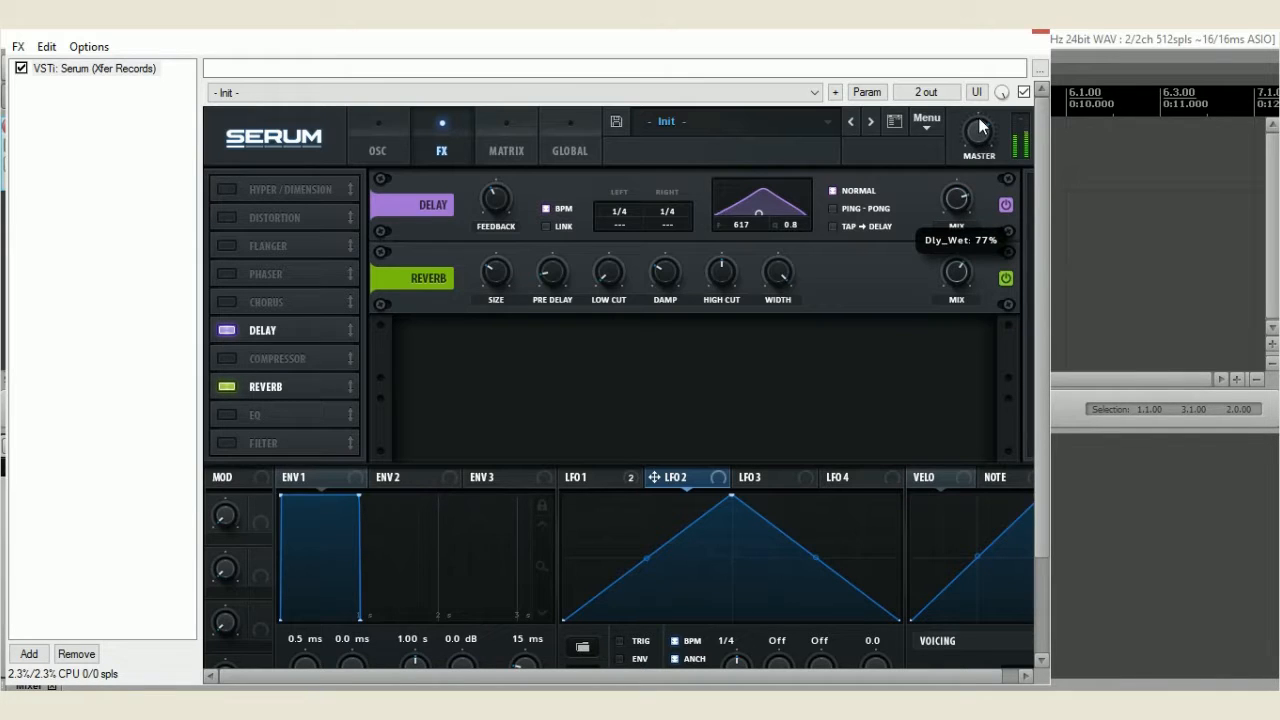
left_click_drag(980, 114, 970, 67)
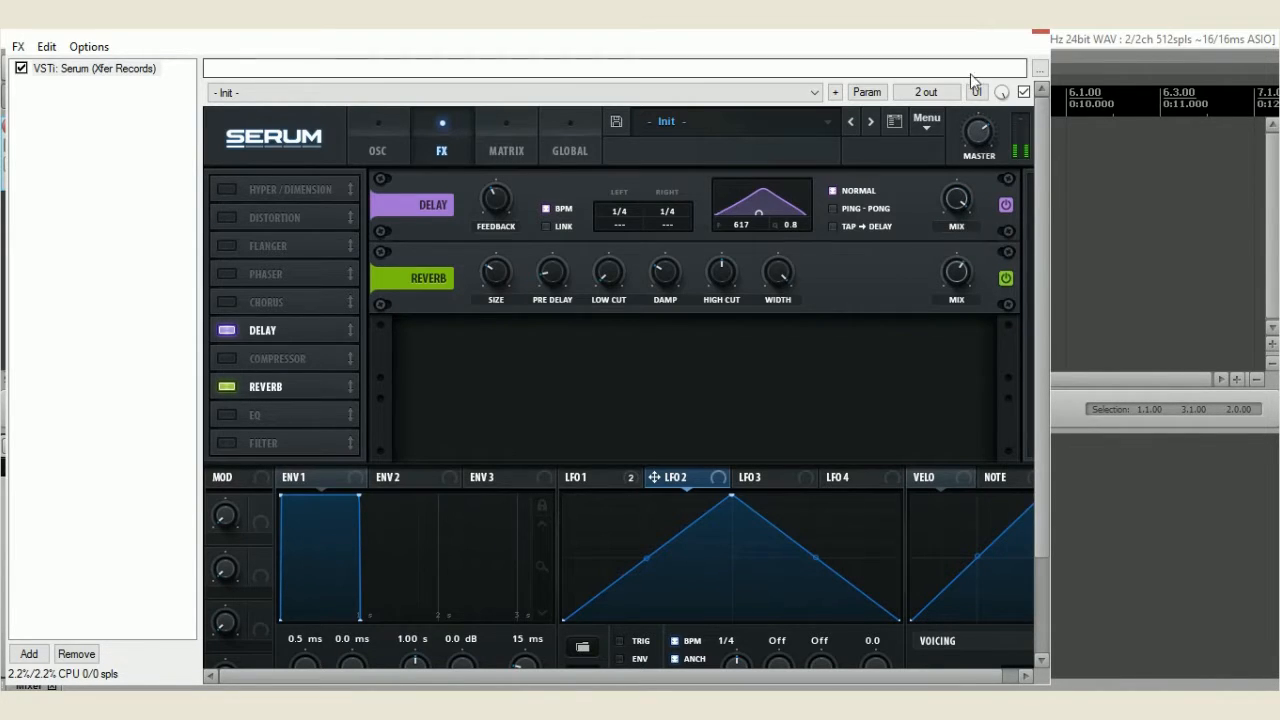
mouse_move(962, 200)
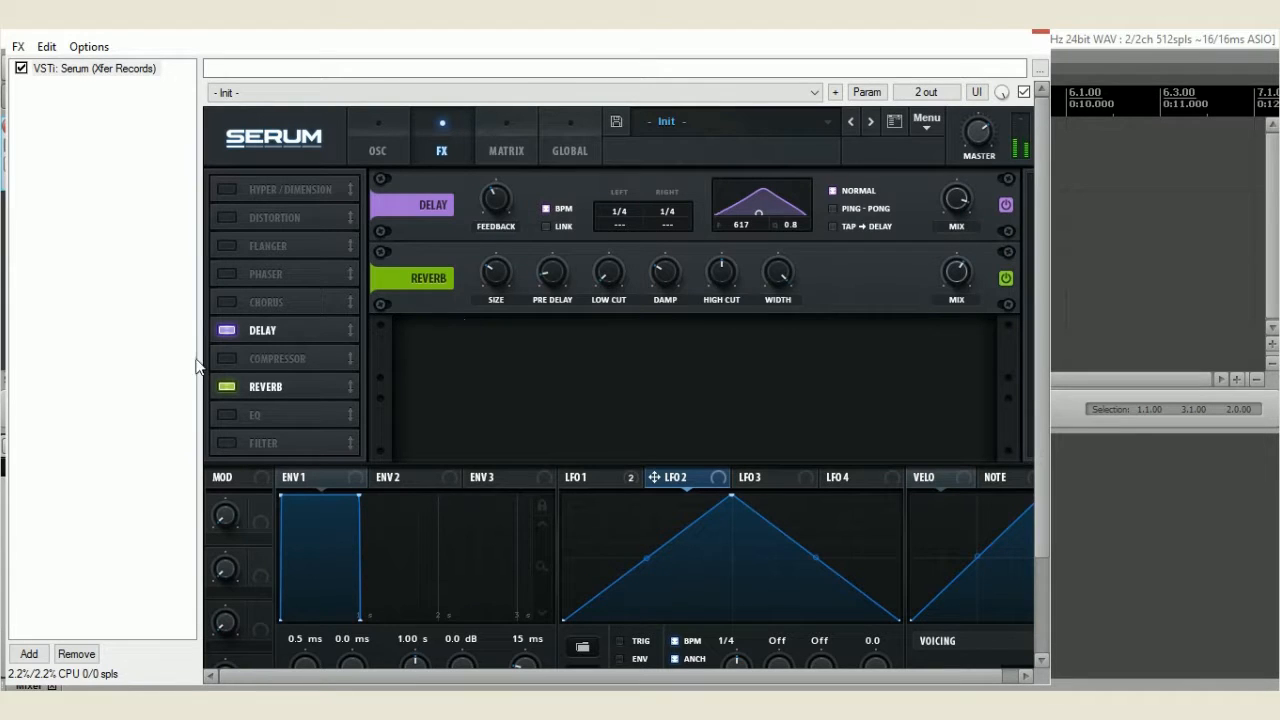
Enable the Compressor effect in multiband mode and lower its threshold
left_click(227, 358)
left_click(776, 300)
left_click_drag(495, 272, 498, 287)
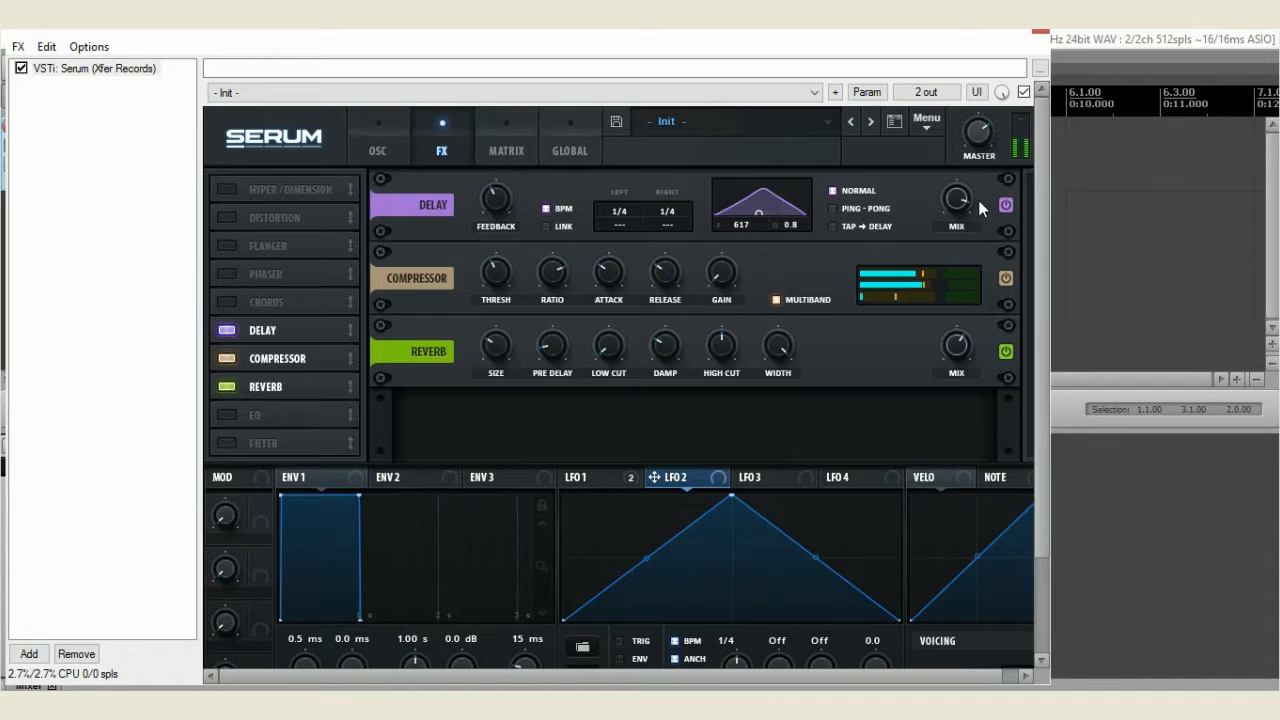
Reduce the Reverb size and rebalance the effects with a higher Reverb mix and a lower Delay mix
left_click_drag(958, 203, 950, 244)
left_click_drag(497, 345, 497, 366)
mouse_move(966, 352)
left_click_drag(964, 322, 965, 301)
mouse_move(958, 208)
left_mouse_down()
mouse_move(956, 196)
mouse_move(949, 212)
left_mouse_up()
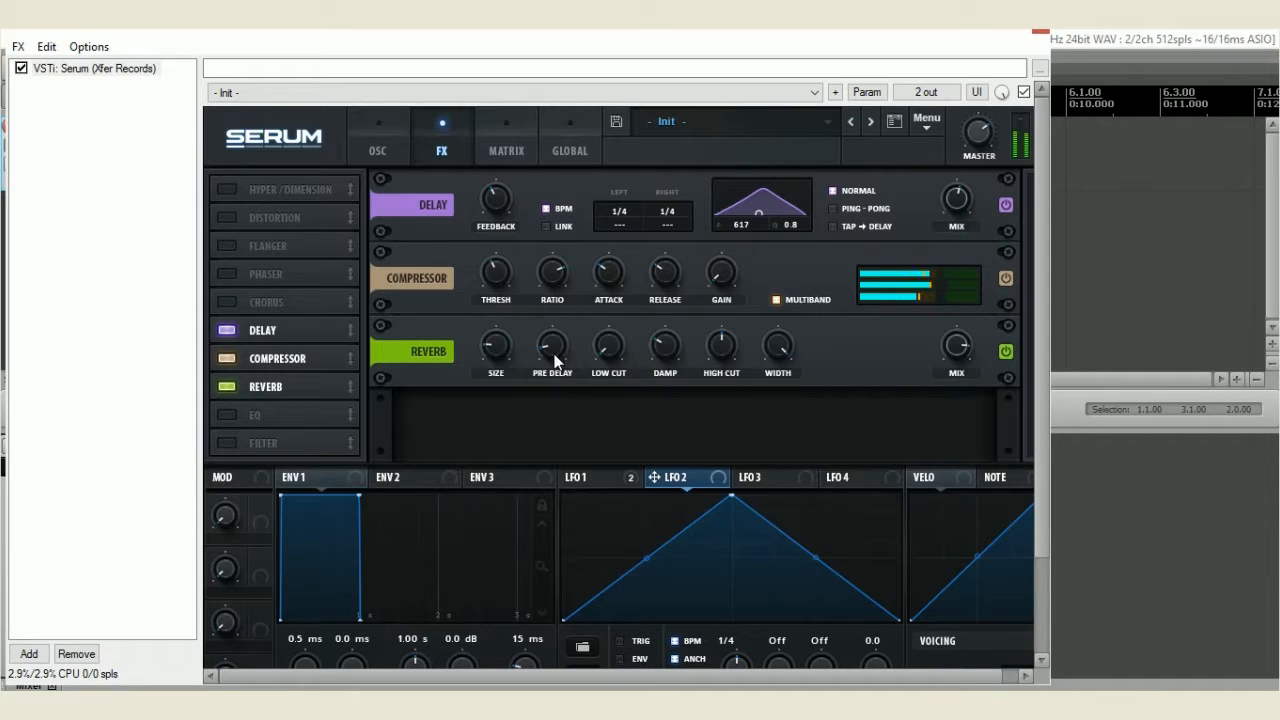
Set the Reverb's pre-delay to about mid-range and its low cut to 1%, and slightly lower its high cut
left_click_drag(544, 348, 589, 204)
left_click_drag(607, 348, 619, 264)
left_click_drag(597, 345, 578, 469)
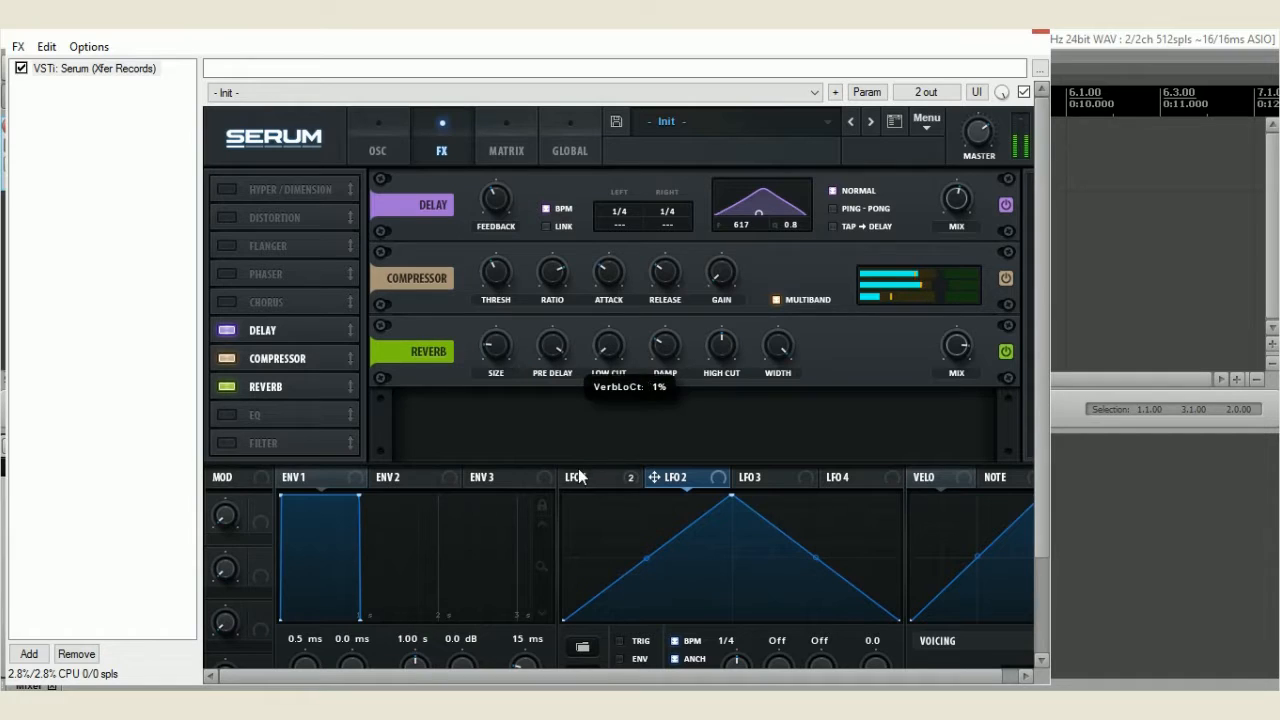
left_click_drag(710, 339, 678, 423)
left_click_drag(720, 346, 732, 238)
mouse_move(769, 354)
left_mouse_down()
mouse_move(750, 425)
mouse_move(758, 356)
left_mouse_up()
left_click_drag(561, 336, 535, 403)
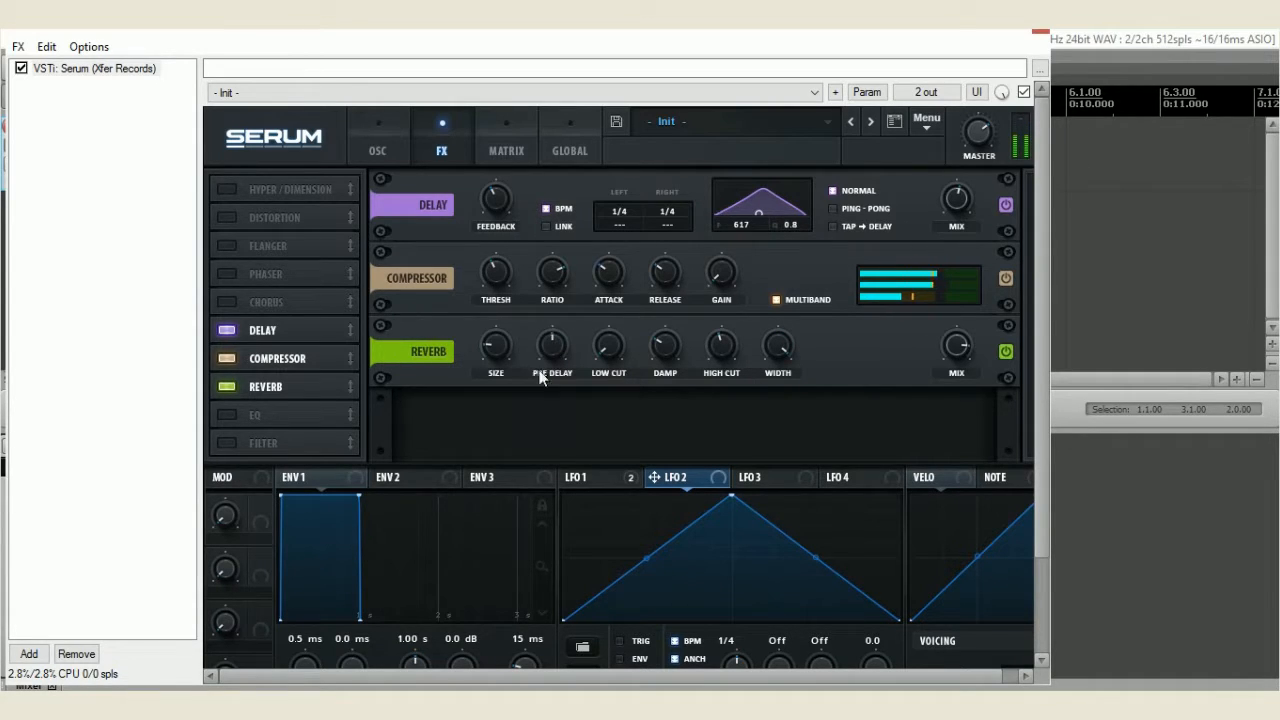
Turn the Reverb mix down to 0% and the Delay mix all the way down
left_click_drag(960, 350, 928, 425)
left_click_drag(955, 200, 948, 254)
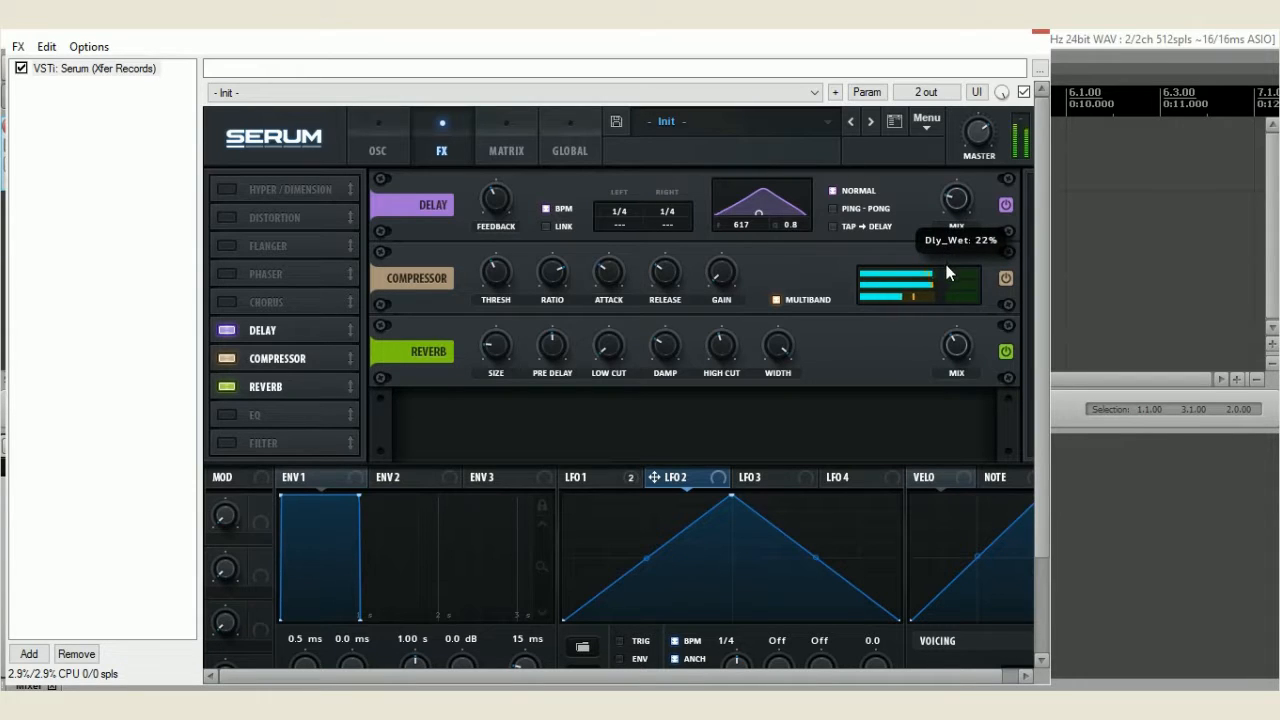
left_click_drag(948, 288, 945, 411)
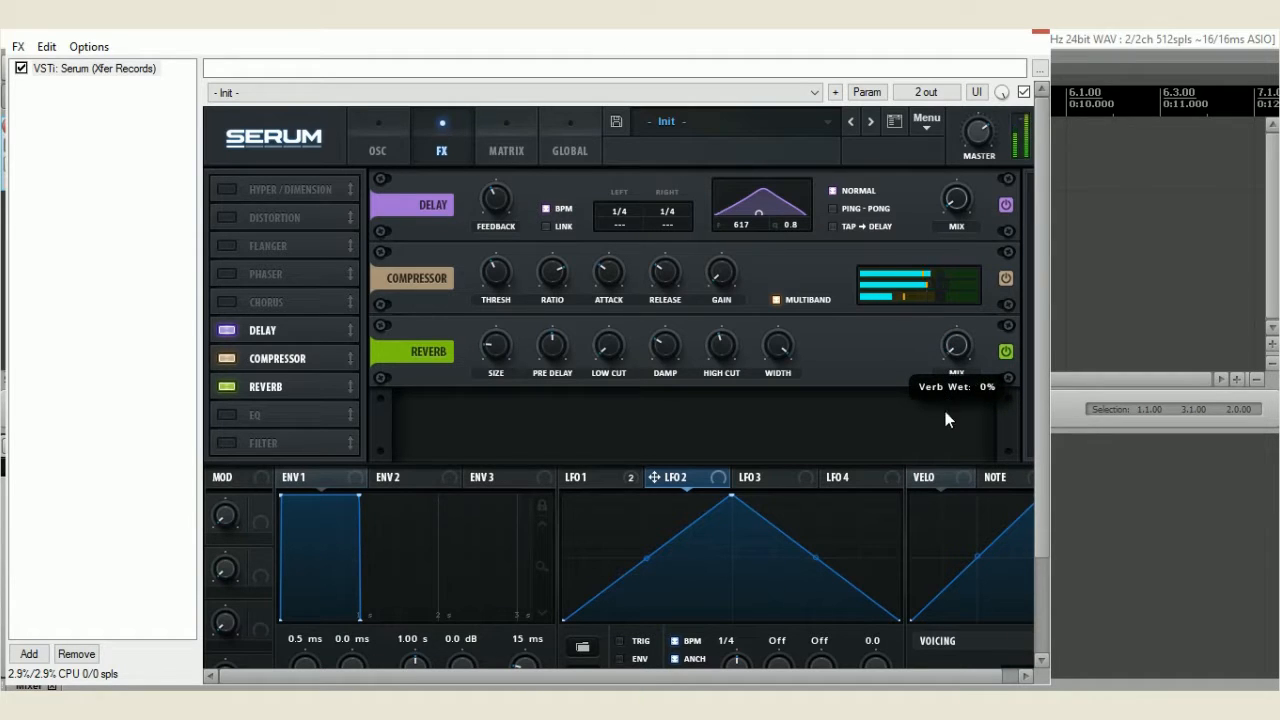
Set Oscillator A's octave to +3 and raise Oscillator B's unison detune to 0.57
left_click(391, 155)
left_click_drag(391, 231, 393, 124)
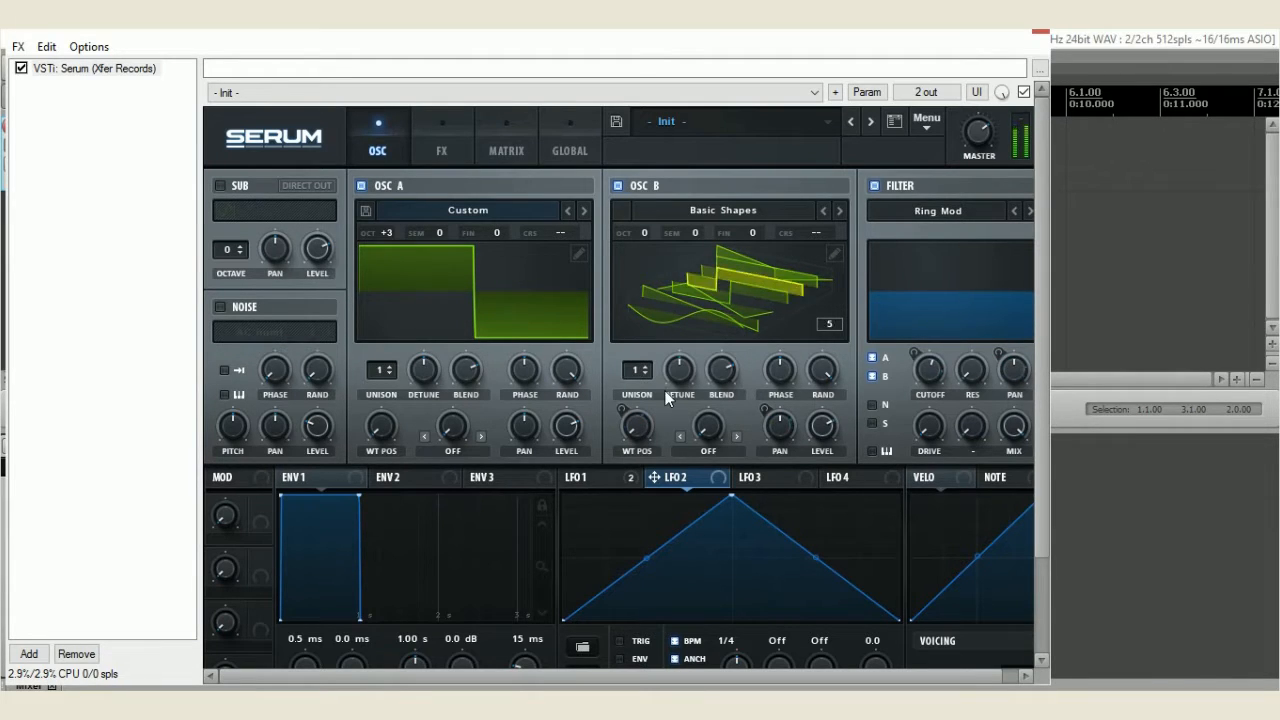
left_click_drag(686, 370, 686, 365)
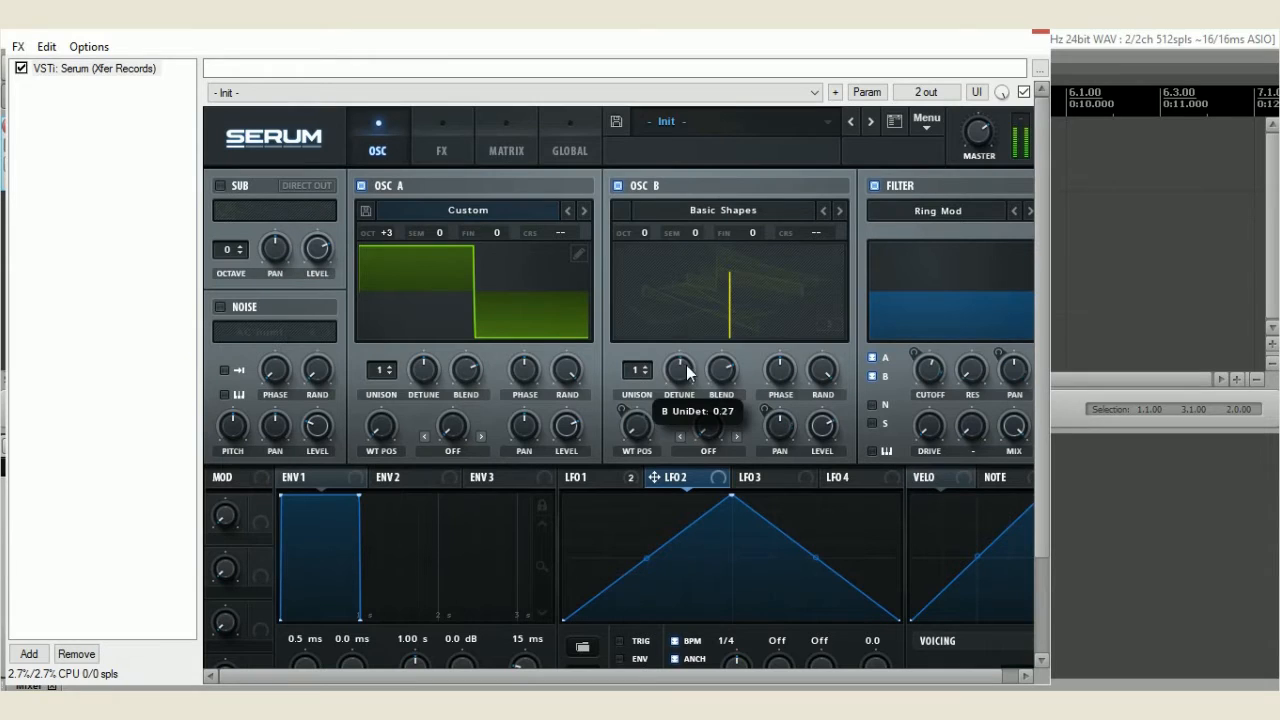
Raise the Delay and Reverb mix levels again and lower the multiband Compressor's threshold
left_click(465, 148)
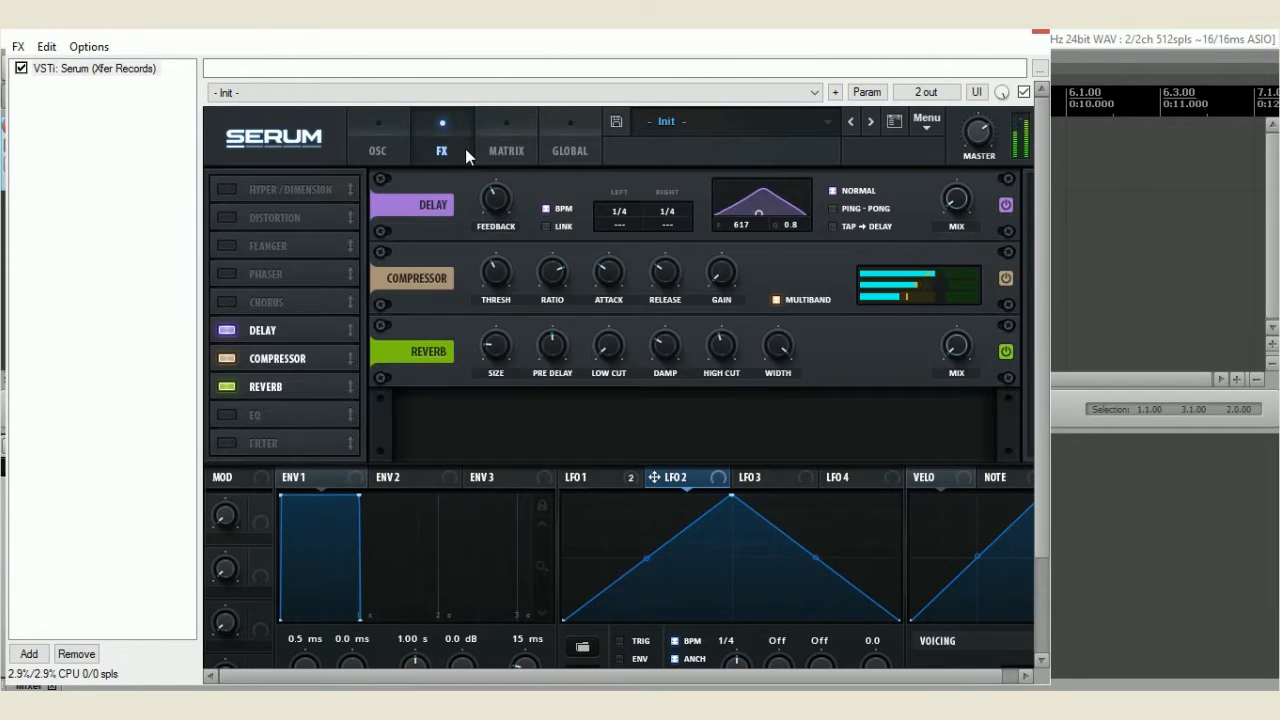
left_click_drag(956, 210, 969, 150)
left_click_drag(964, 346, 962, 290)
left_click_drag(508, 270, 499, 290)
left_click_drag(960, 353, 960, 350)
Assign Macro 1 to the global master tuning (Mast.Tun) in the fifth modulation matrix slot
left_click(506, 142)
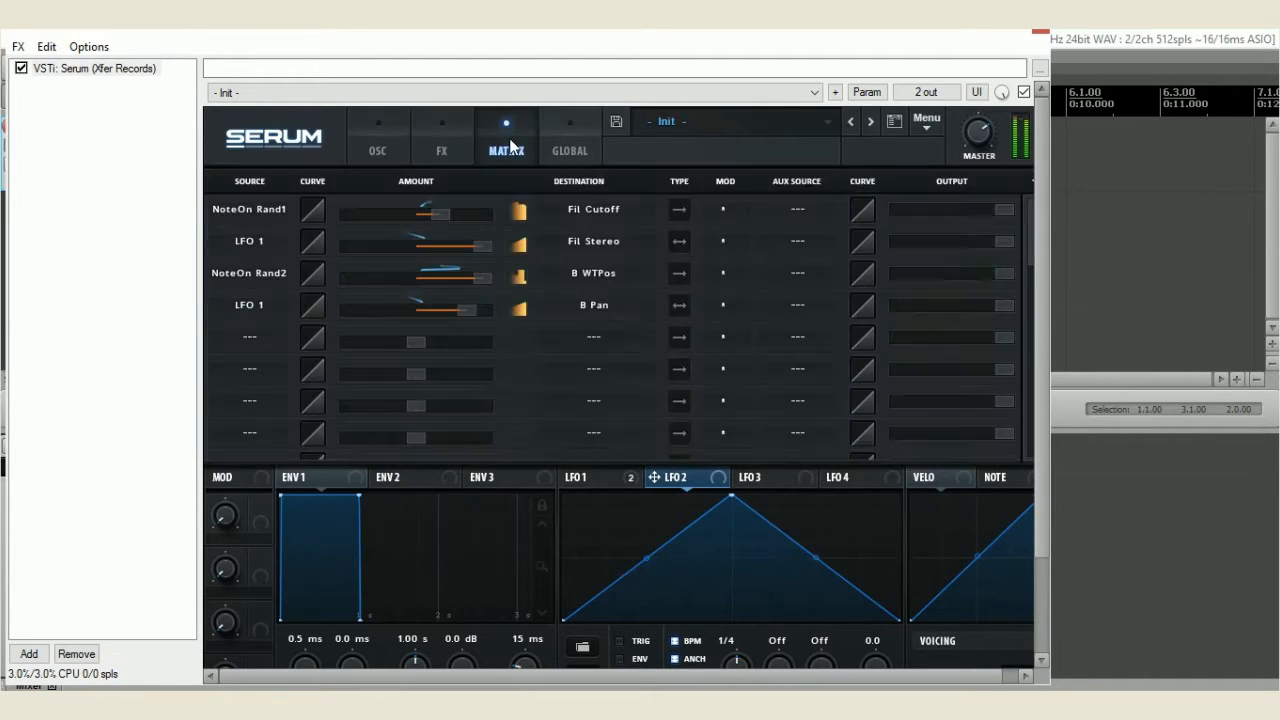
left_click(260, 332)
left_click(298, 562)
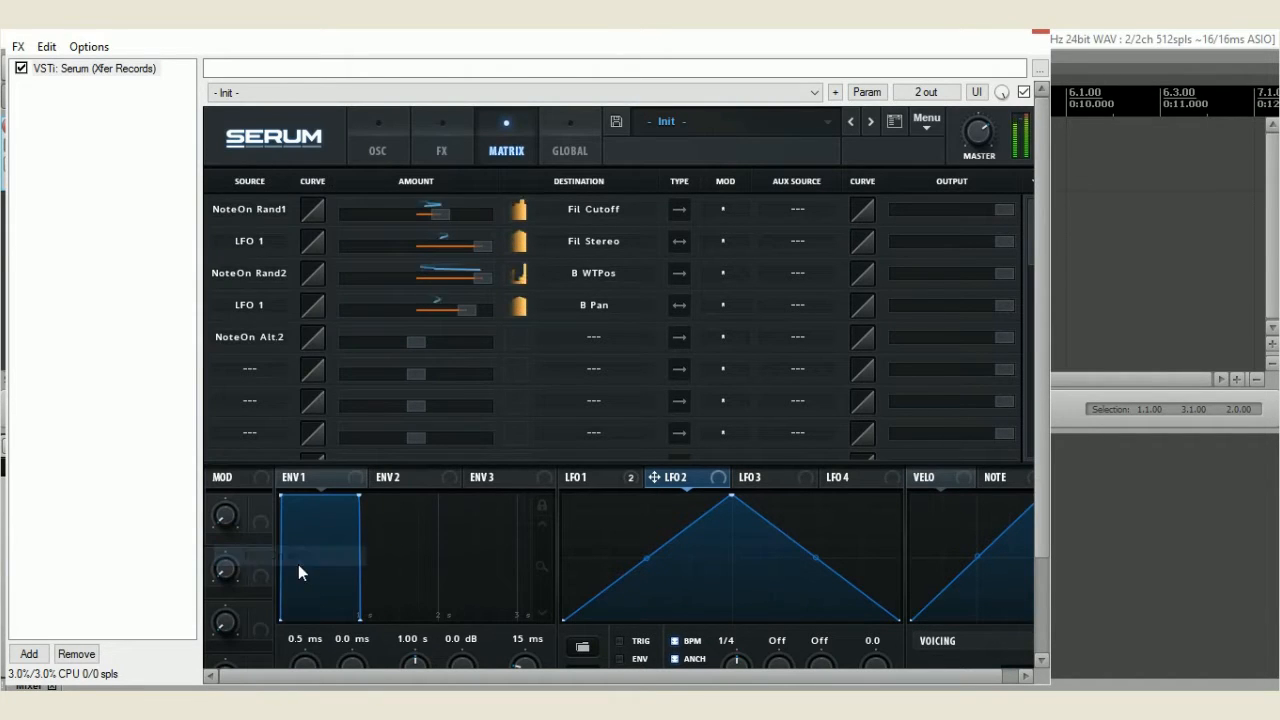
left_click(268, 338)
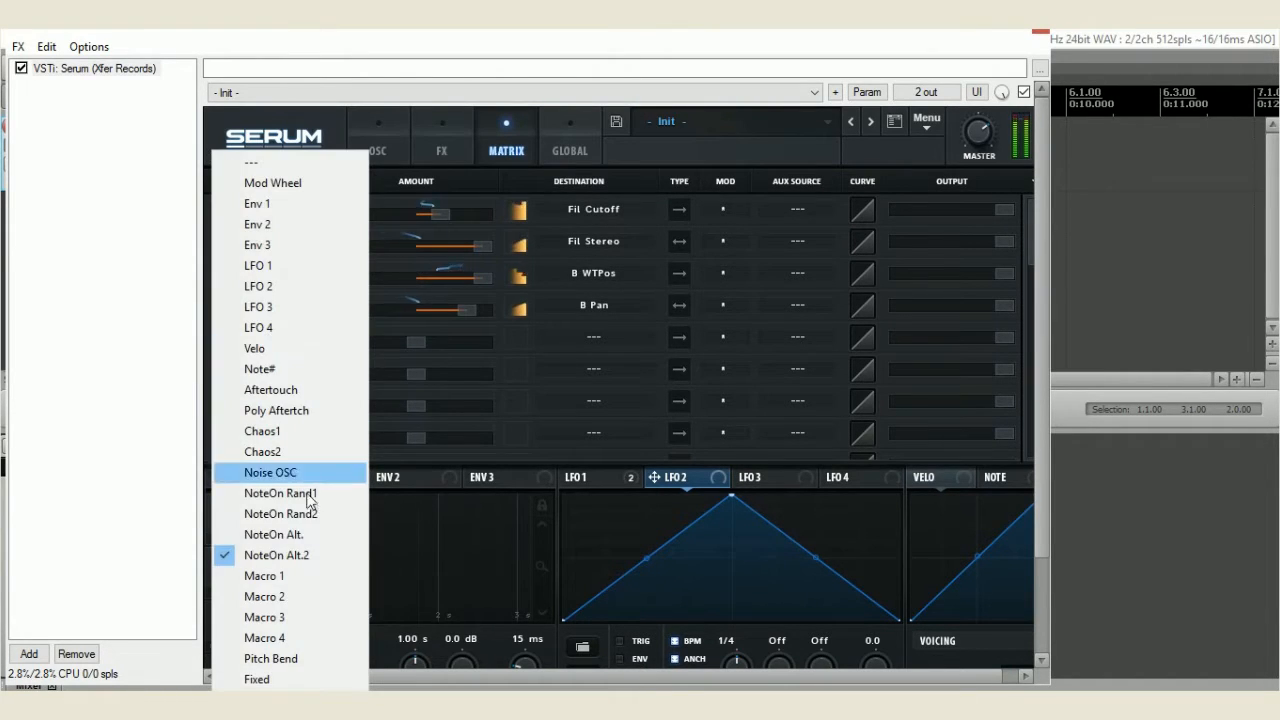
left_click(310, 571)
left_click(603, 337)
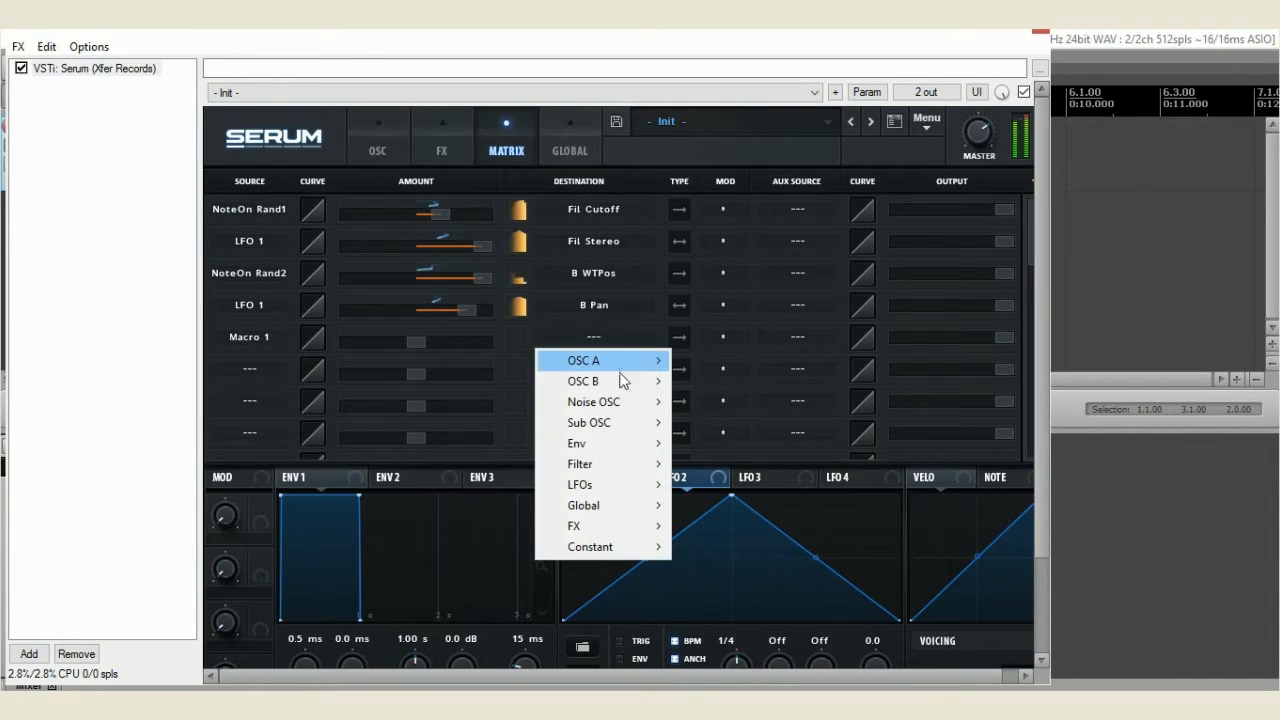
mouse_move(638, 505)
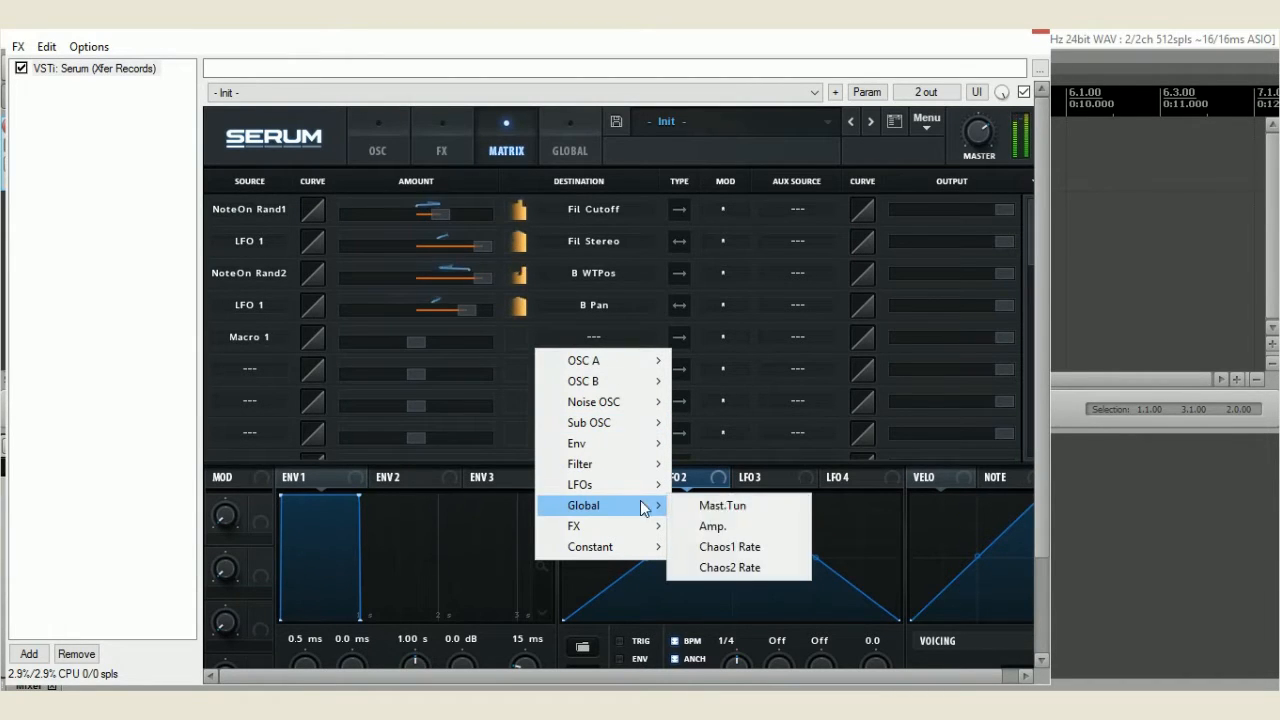
left_click(682, 506)
Try the Macro 1 to Mast.Tun amount at -100, set it to its positive maximum, and turn Macro 1 up
left_click_drag(409, 342, 254, 325)
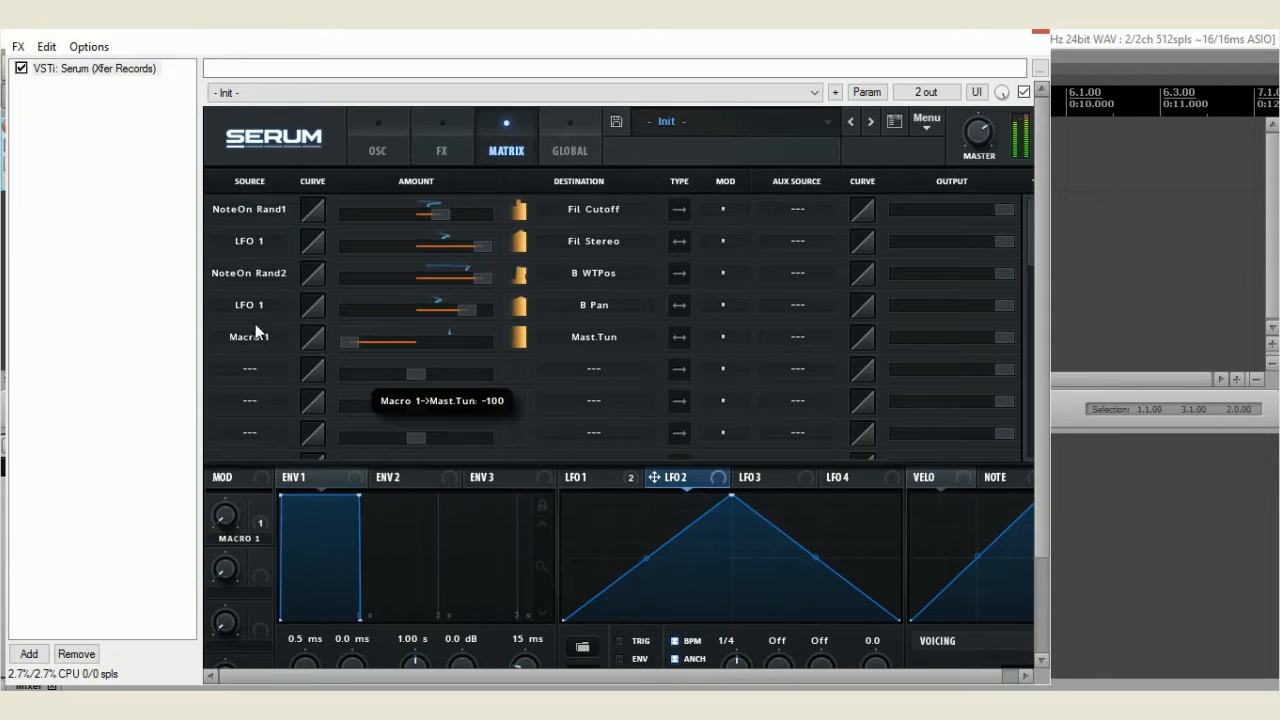
mouse_move(228, 513)
left_mouse_down()
mouse_move(241, 415)
mouse_move(244, 502)
left_mouse_up()
left_click_drag(350, 340, 535, 339)
left_click_drag(231, 514, 285, 396)
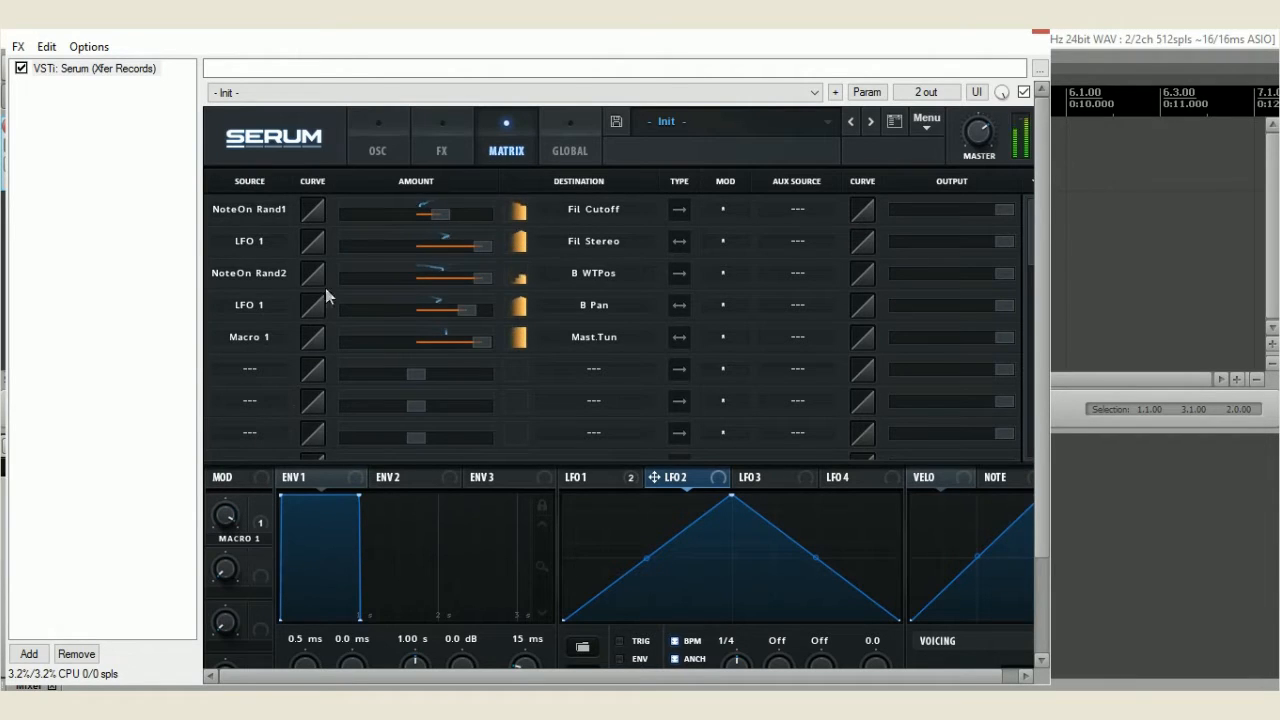
Turn the Reverb and Delay effects' mix levels up to their maximum
left_click(393, 156)
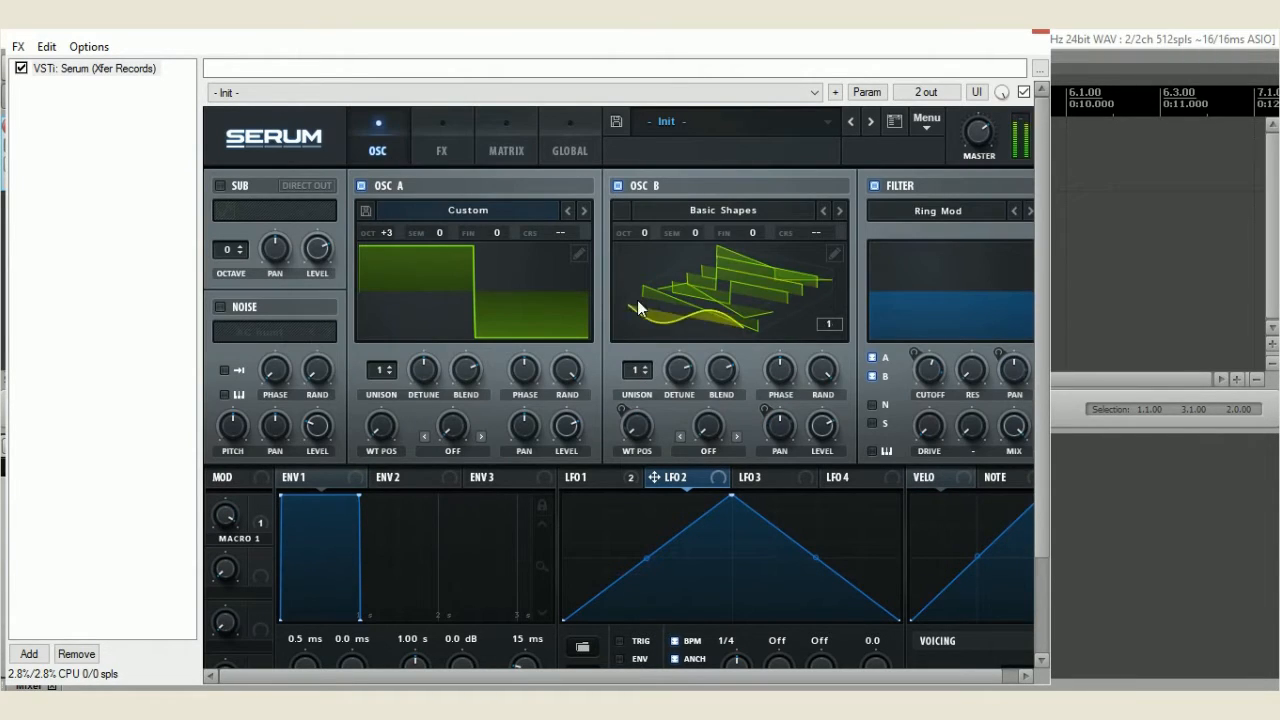
mouse_move(677, 383)
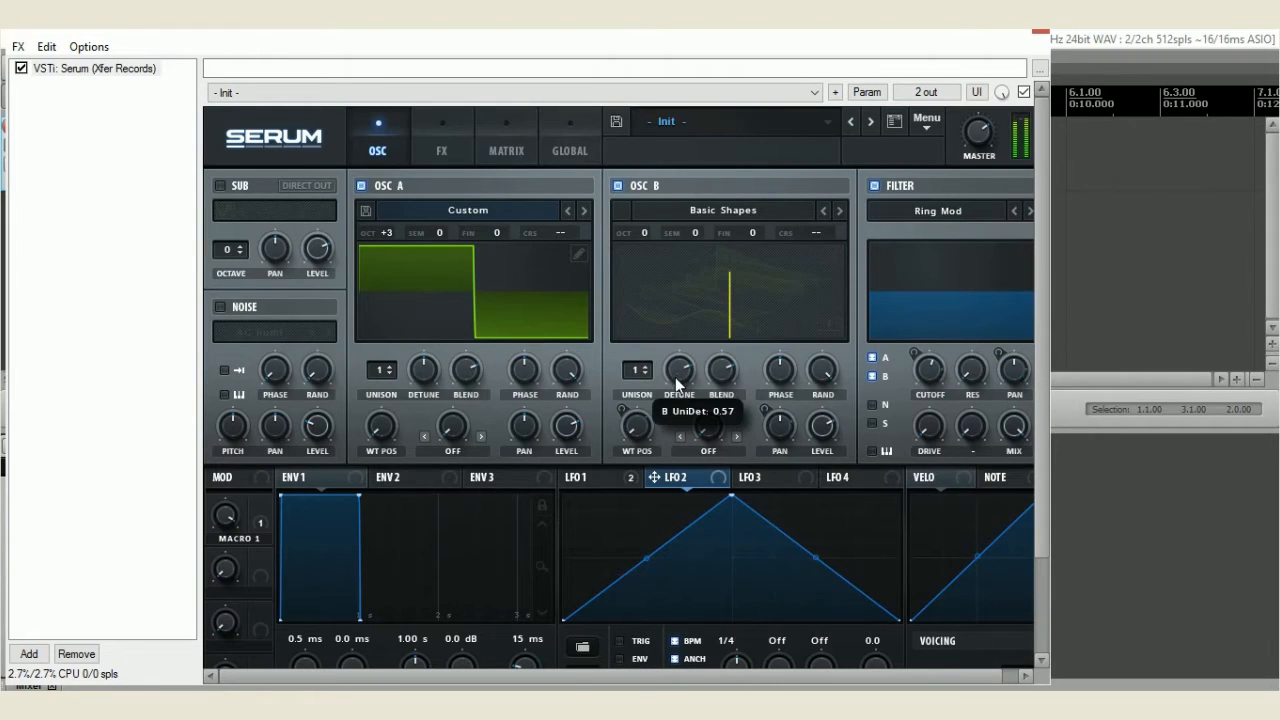
left_click(440, 145)
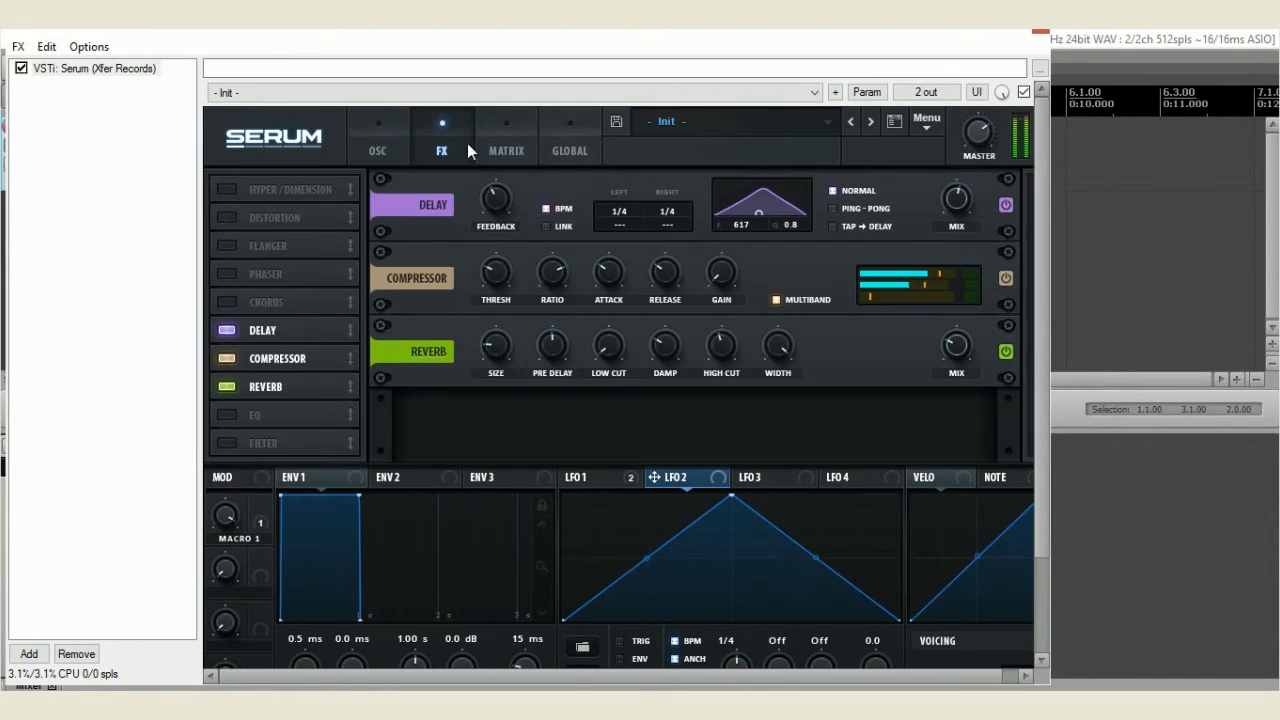
mouse_move(490, 351)
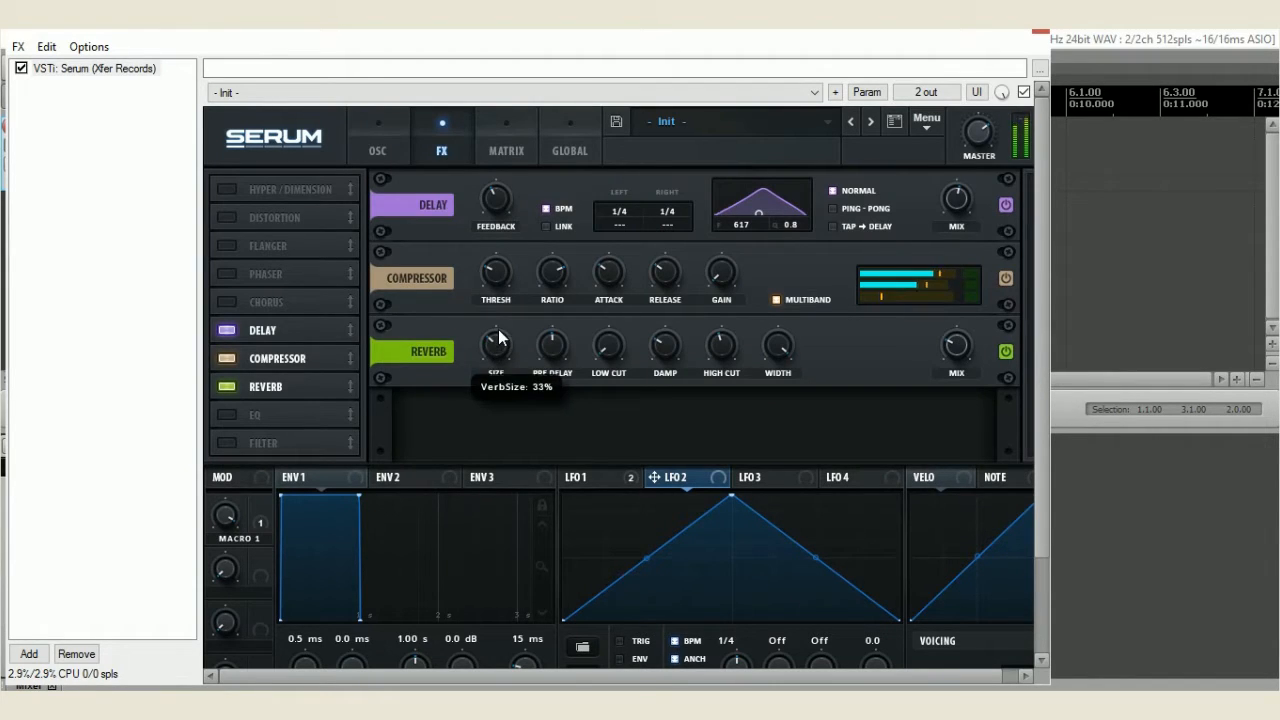
left_click_drag(963, 337, 975, 99)
left_click_drag(960, 344, 959, 334)
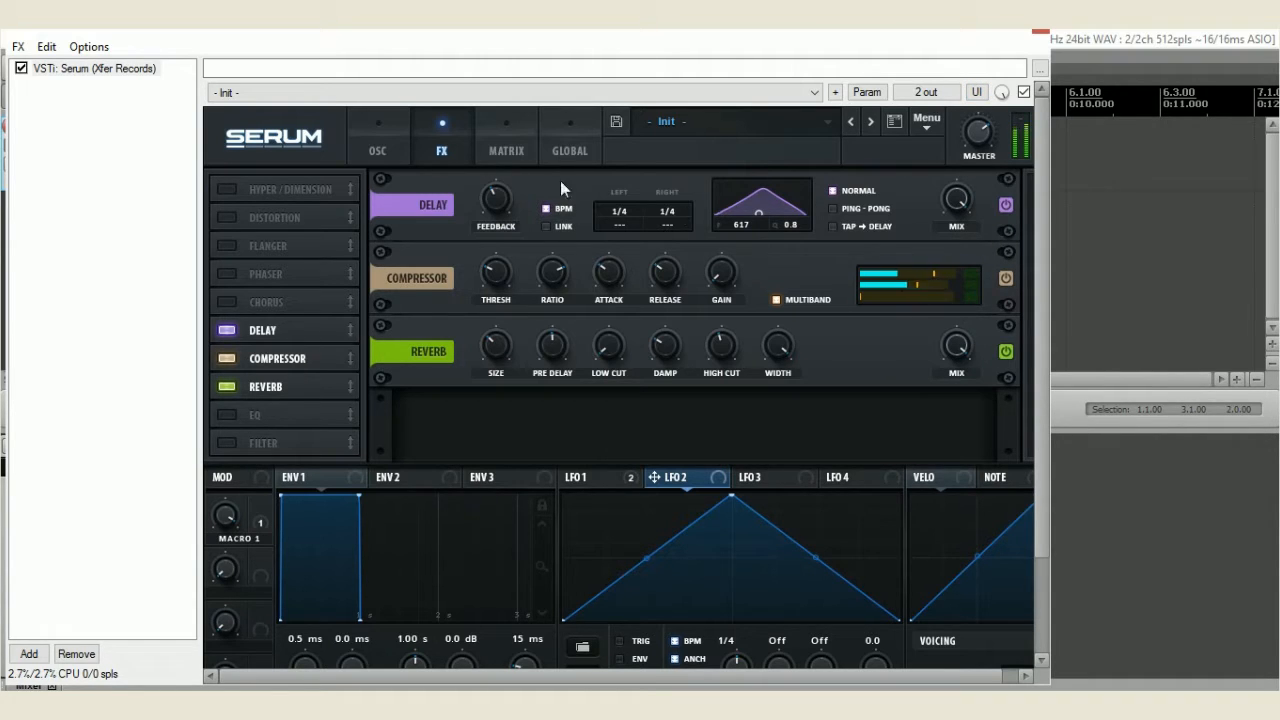
Try an MG Low 24 Filter effect after the Reverb, sweep its cutoff, and remove the effect again
left_click(232, 441)
left_click(547, 420)
mouse_move(566, 446)
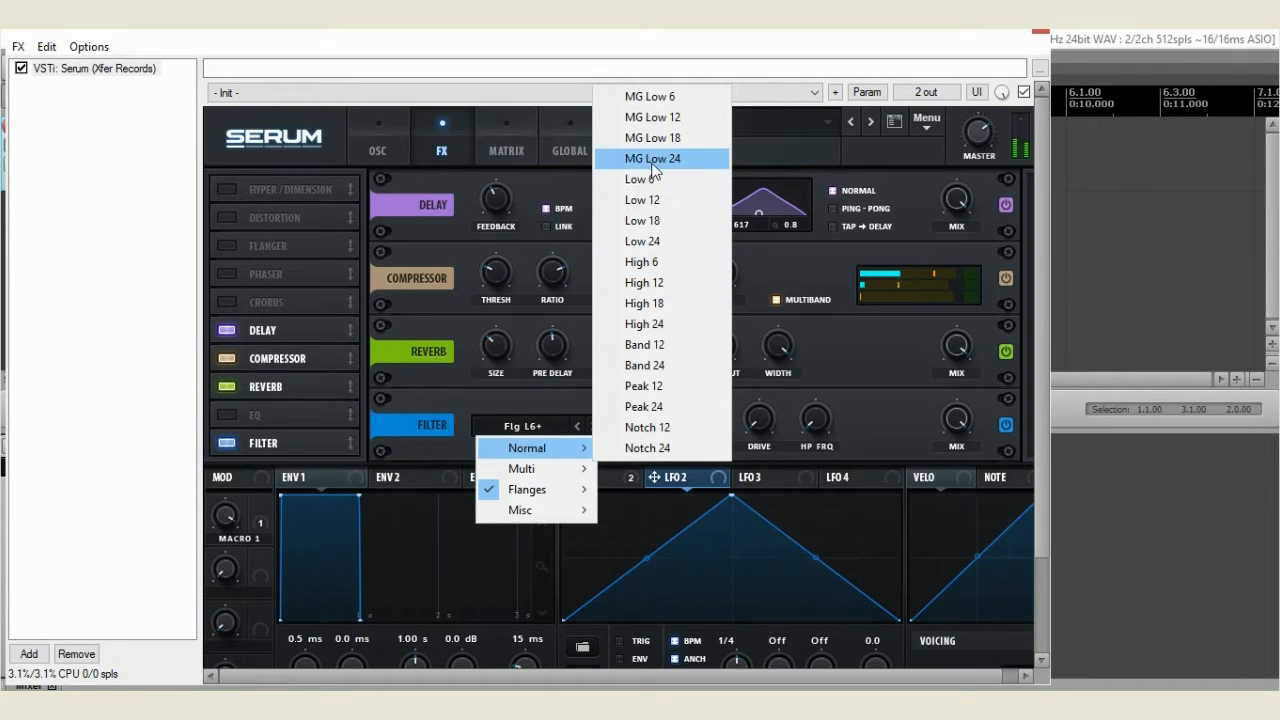
left_click(655, 168)
mouse_move(640, 420)
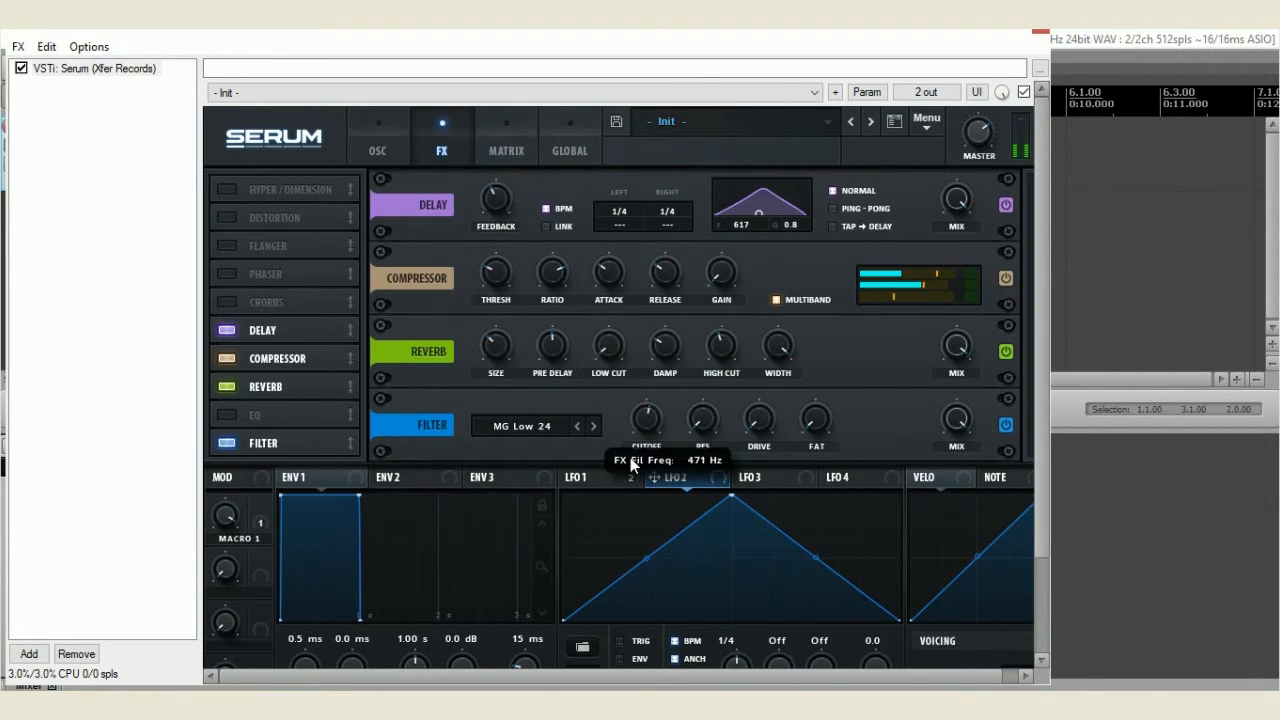
left_click_drag(640, 420, 574, 349)
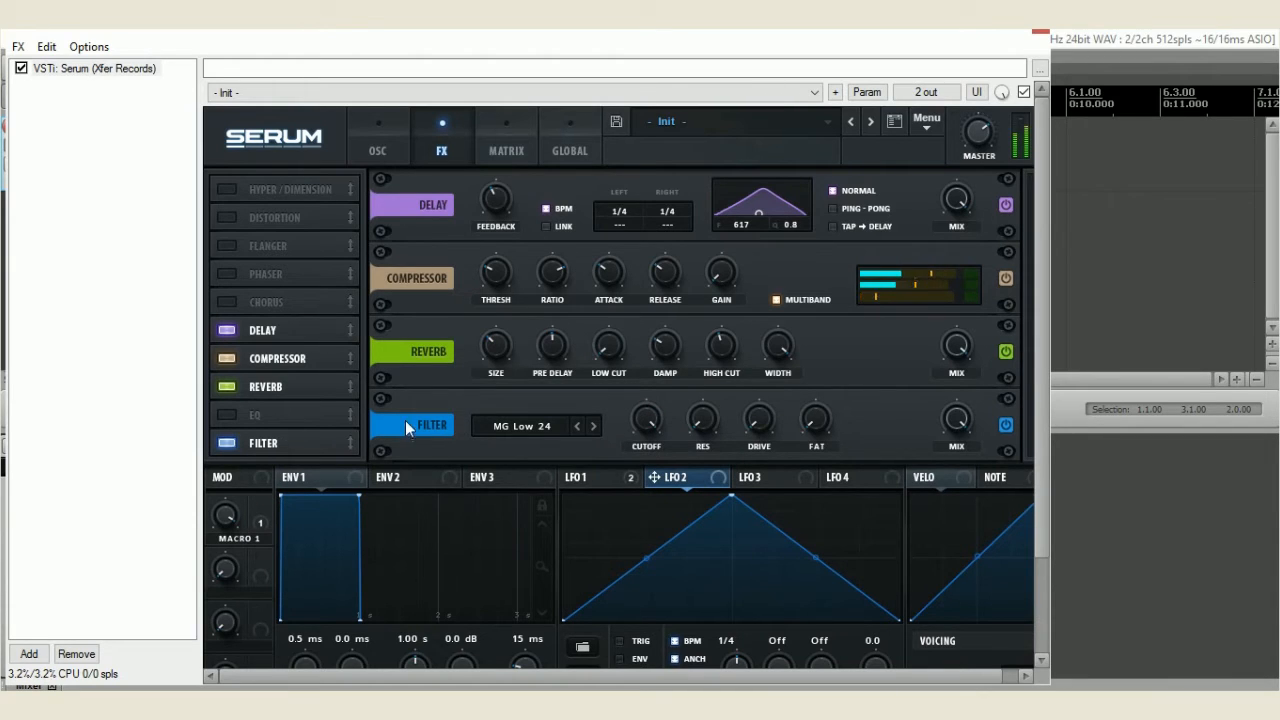
left_click(234, 440)
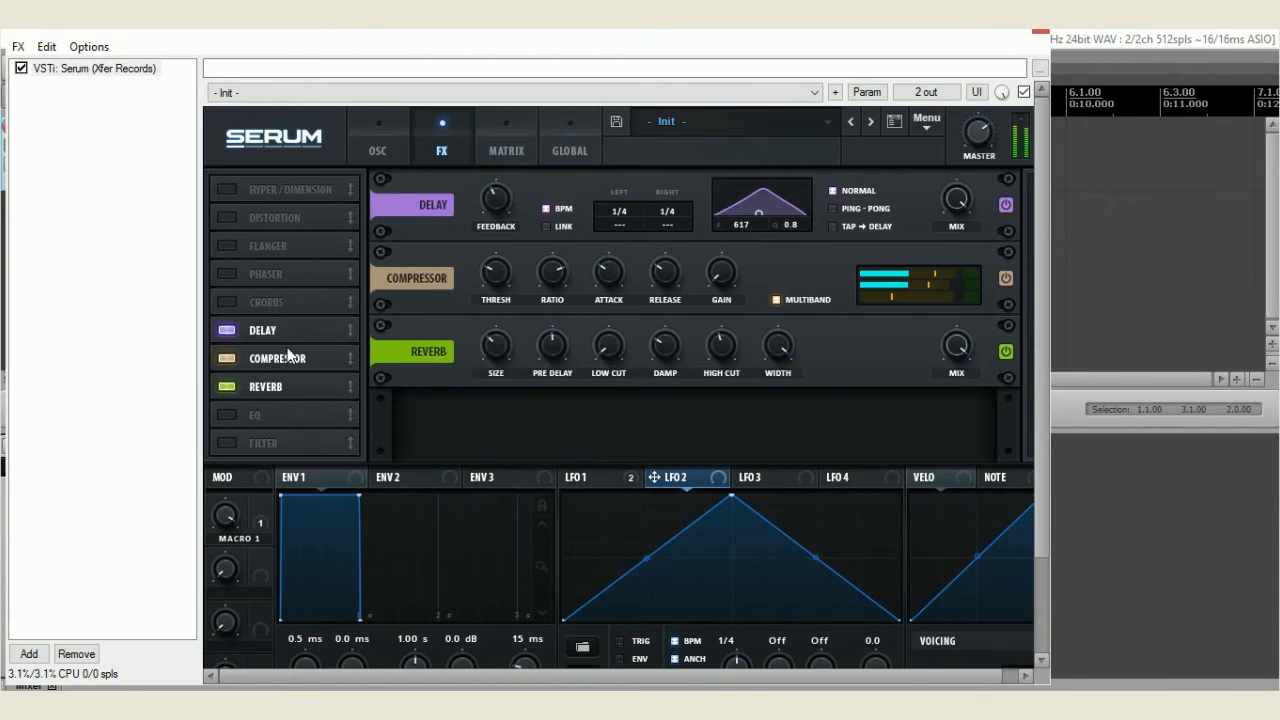
Lower the Reverb mix and the Delay mix well below their maximum levels
mouse_move(957, 342)
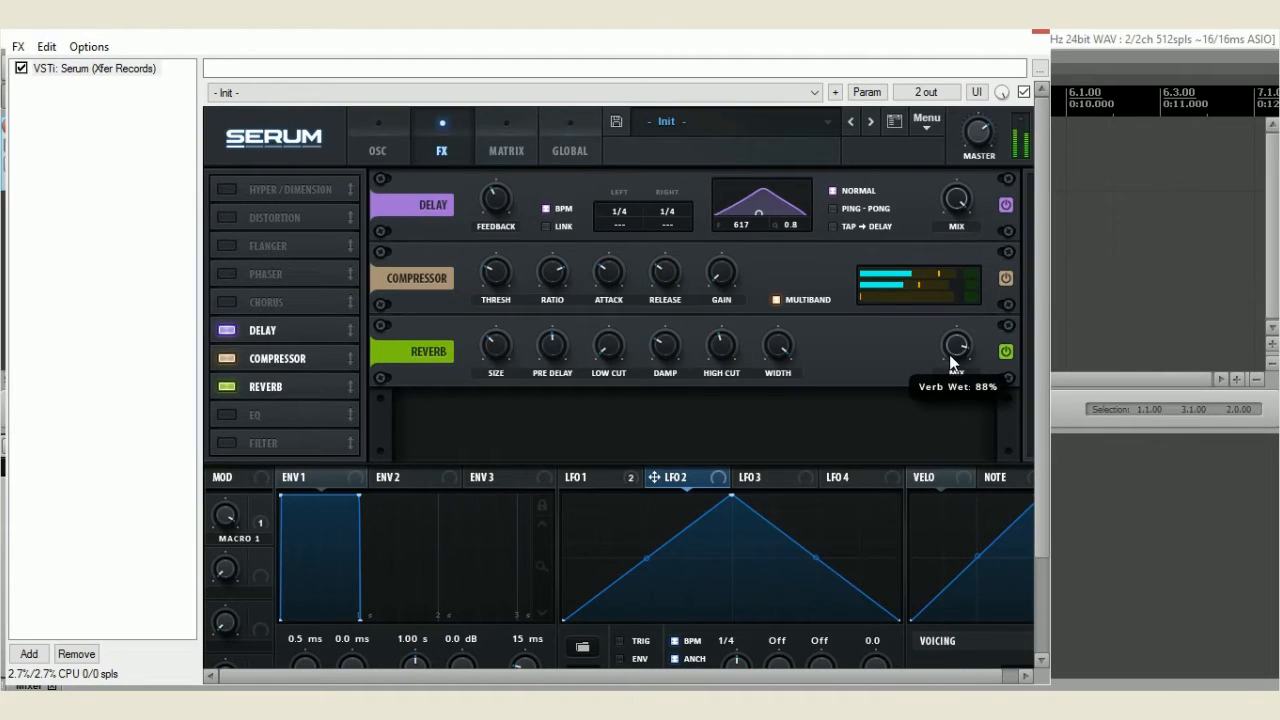
left_click_drag(949, 354, 919, 447)
left_click_drag(970, 196, 936, 392)
left_click_drag(896, 438, 890, 440)
Assign LFO 3 to the Reverb mix and the Delay mix, and set its rate to 1/2
left_click(751, 479)
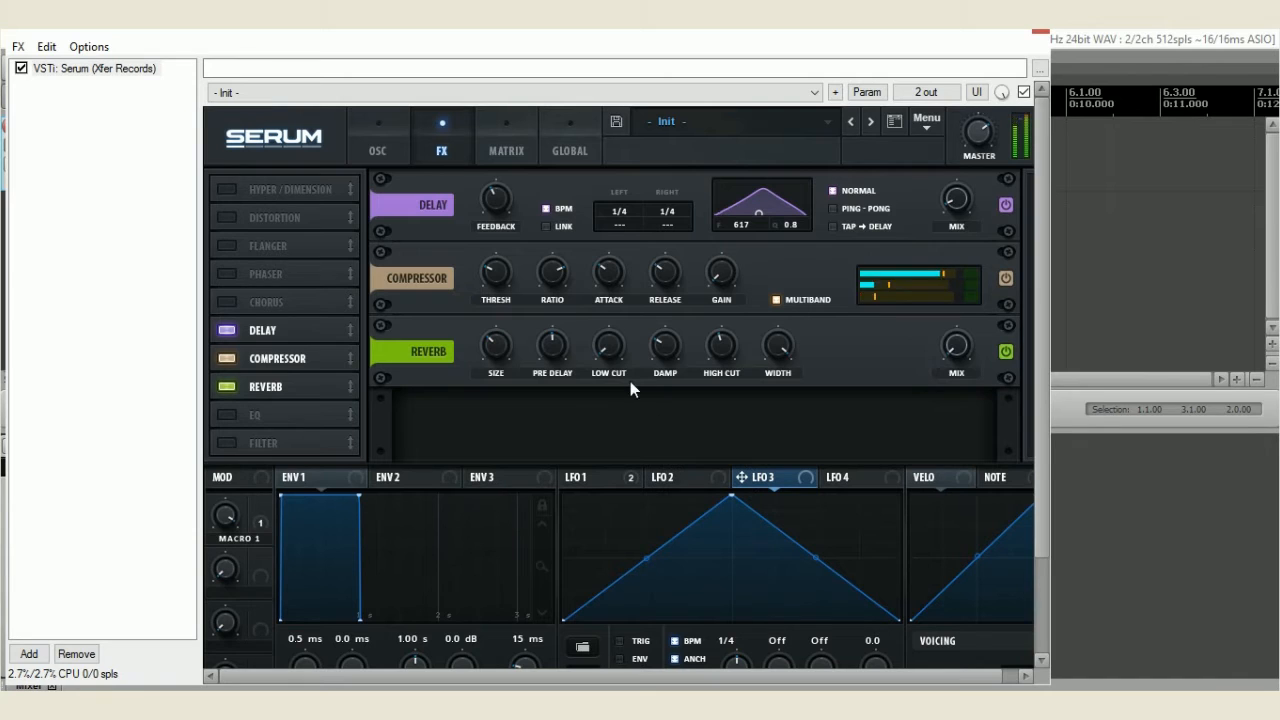
left_click_drag(743, 477, 917, 392)
left_click_drag(941, 329, 946, 316)
left_click_drag(743, 477, 950, 195)
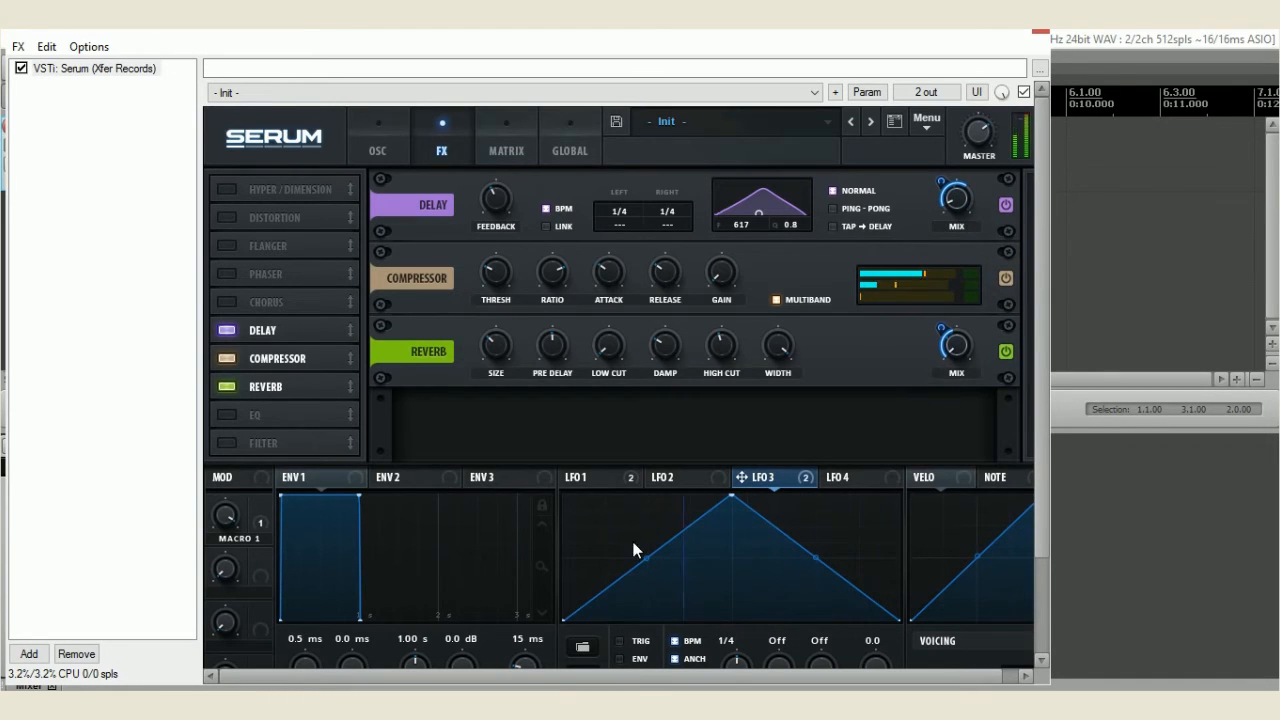
left_click_drag(735, 665, 734, 667)
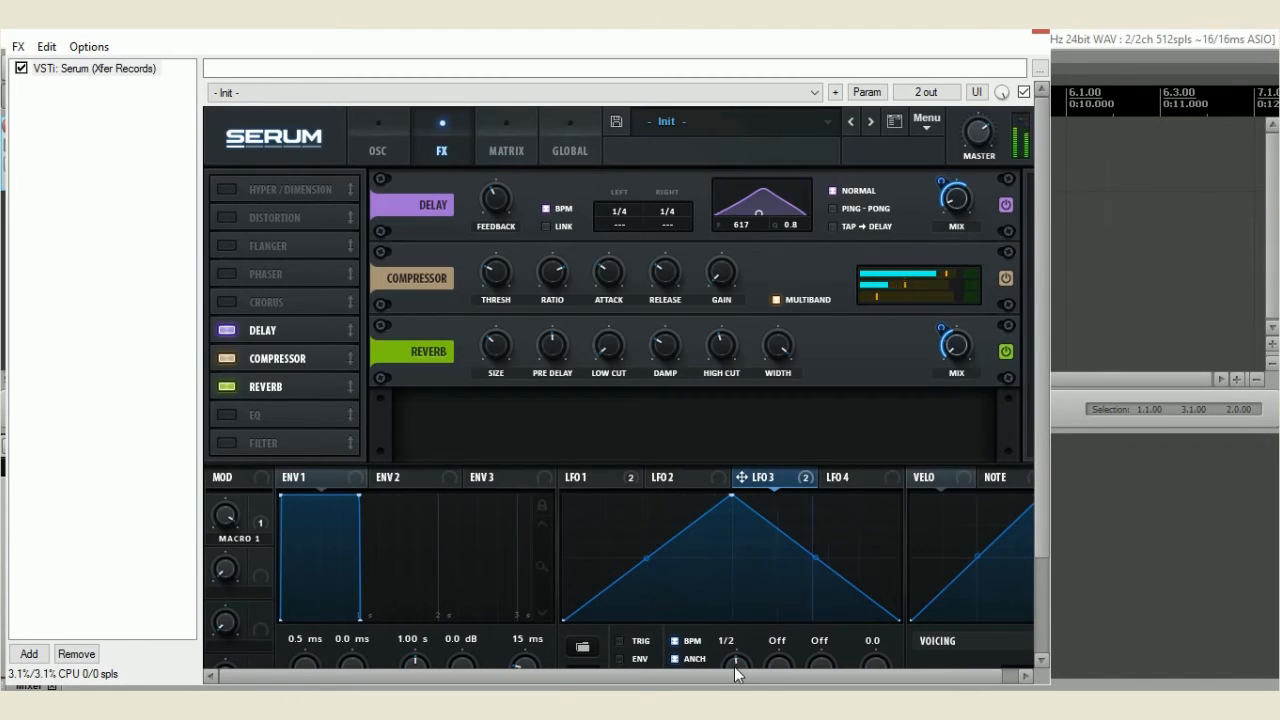
Try reducing the Macro 1 to Mast.Tun modulation amount to around zero and slightly negative
left_click(503, 160)
mouse_move(453, 410)
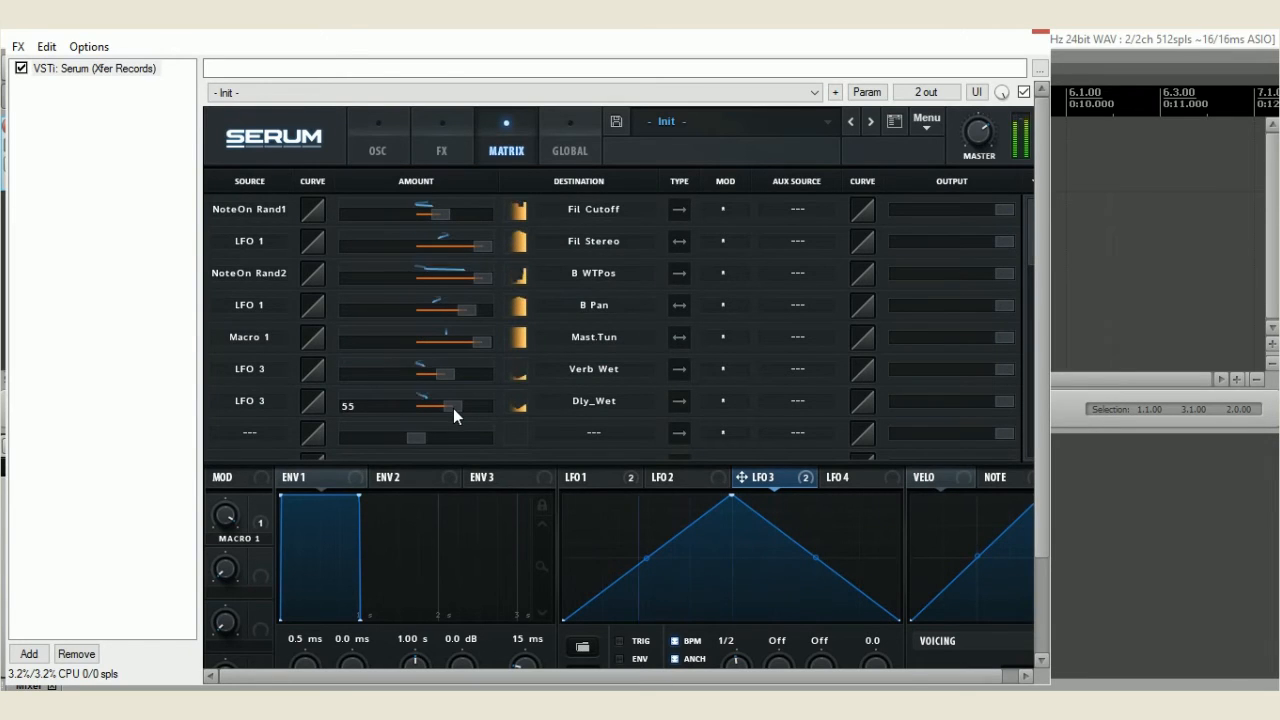
left_click_drag(475, 339, 420, 343)
left_click_drag(408, 338, 393, 336)
Lower the cutoff of the Ring Mod filter
left_click(380, 148)
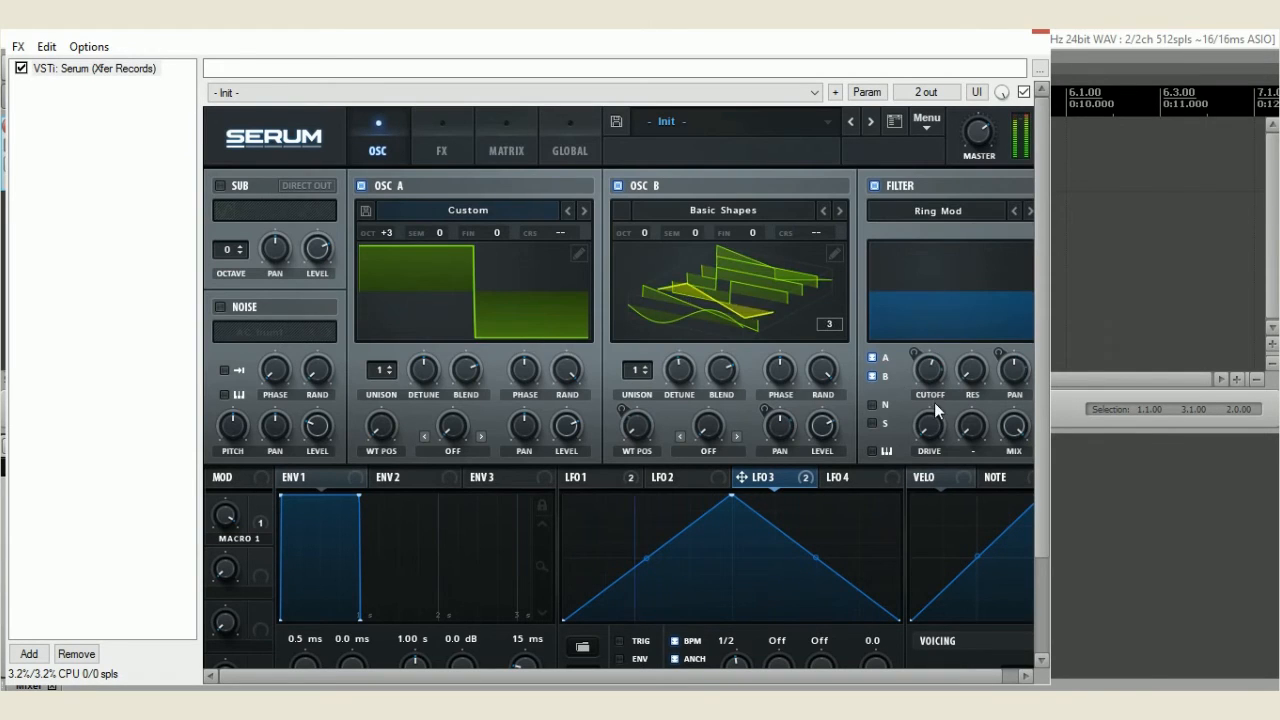
mouse_move(926, 368)
left_click_drag(916, 392, 912, 493)
Set the Macro 1 to Mast.Tun modulation amount to about -41
left_click(460, 150)
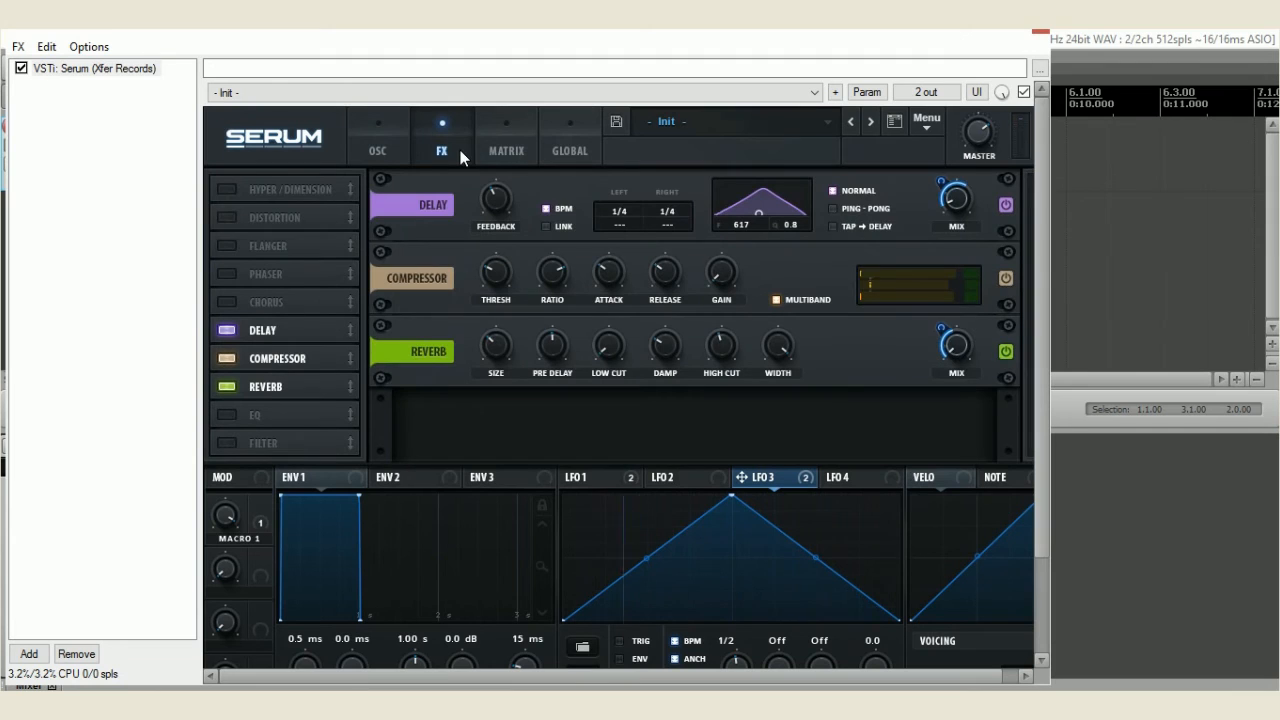
left_click(520, 135)
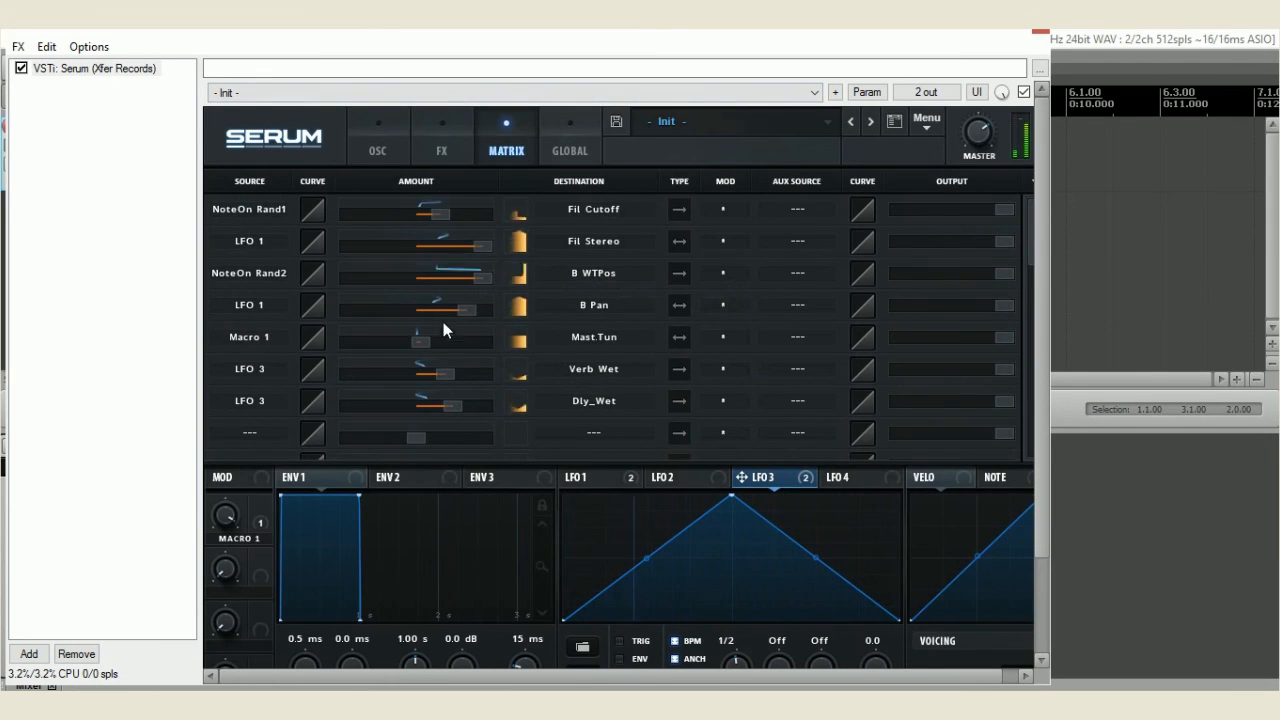
left_click_drag(421, 337, 383, 336)
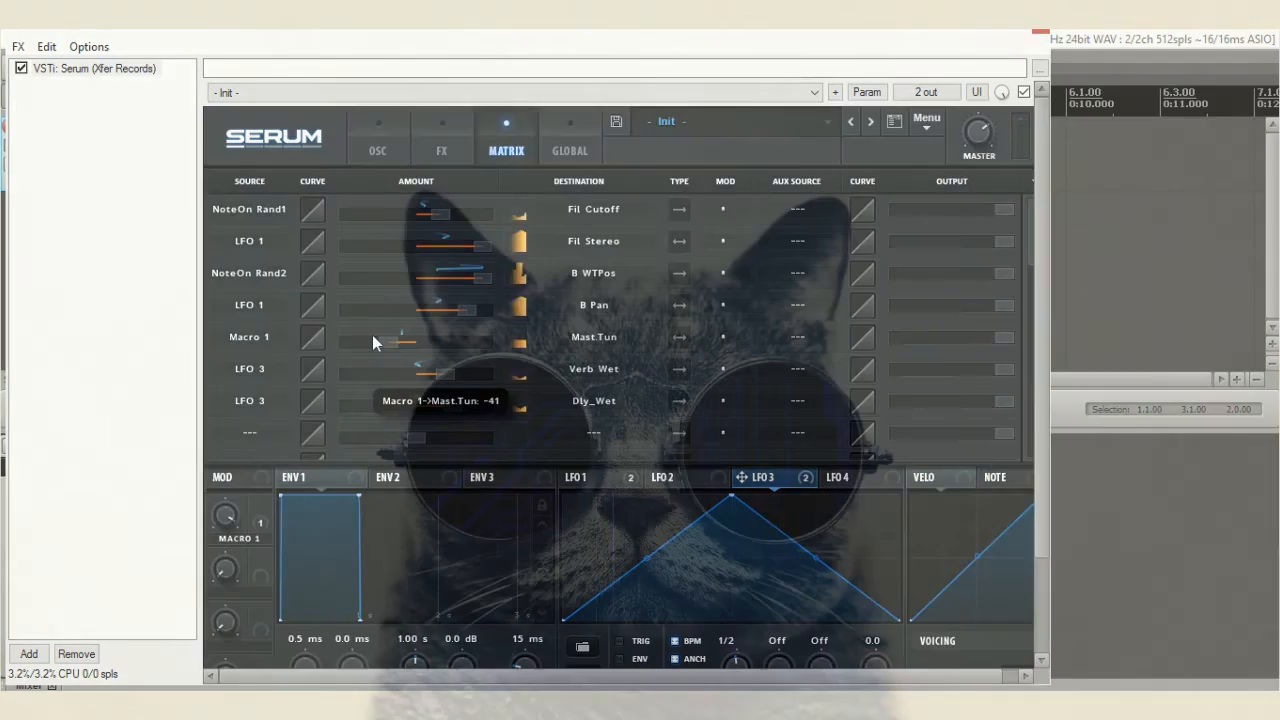